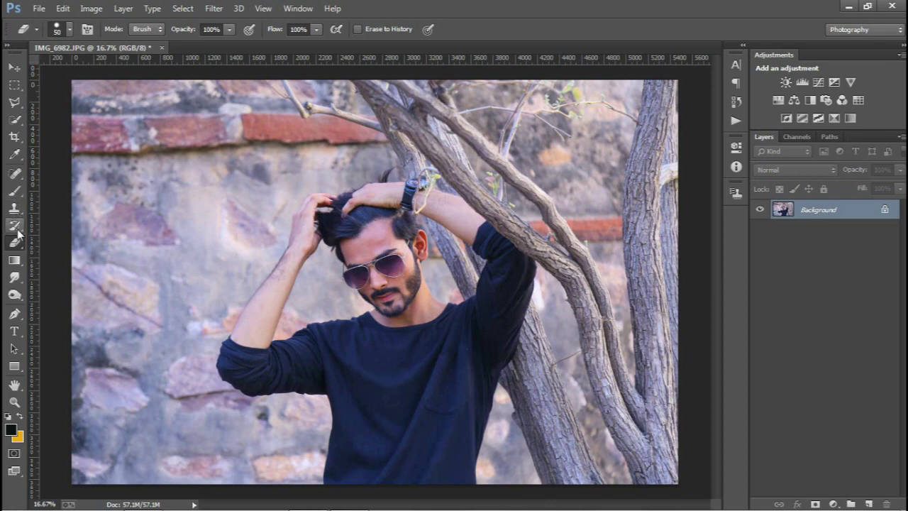
With the Pen tool in path mode, start the outline up the shirt's edge
click(14, 313)
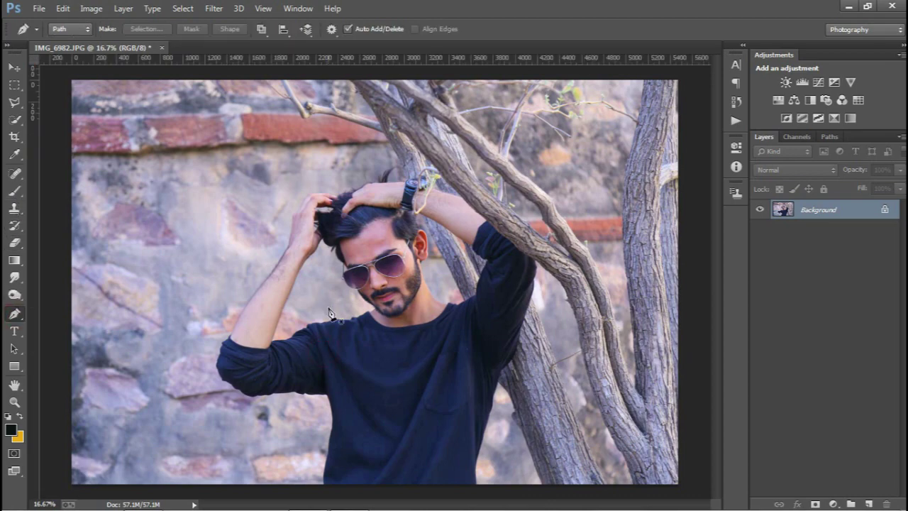
scroll(328, 312, up, 1)
scroll(328, 312, up, 1)
scroll(367, 272, down, 3)
scroll(348, 237, down, 5)
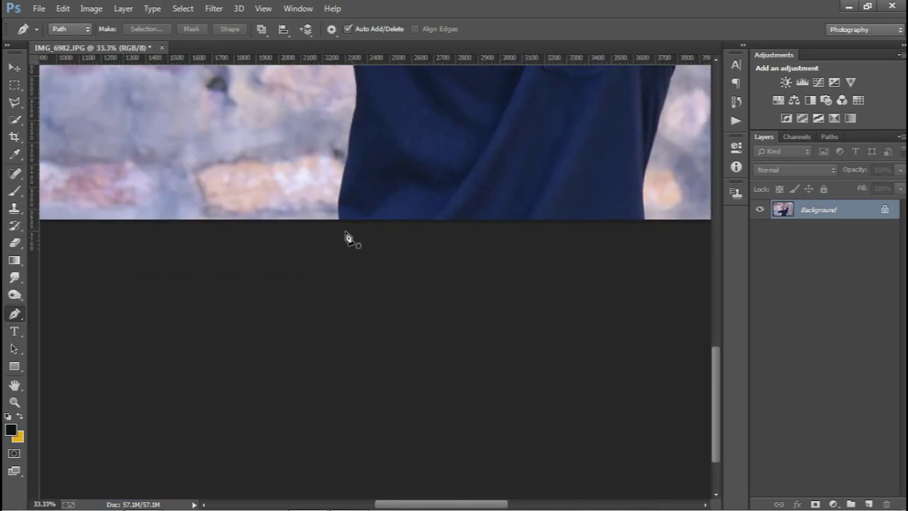
click(340, 222)
click(341, 182)
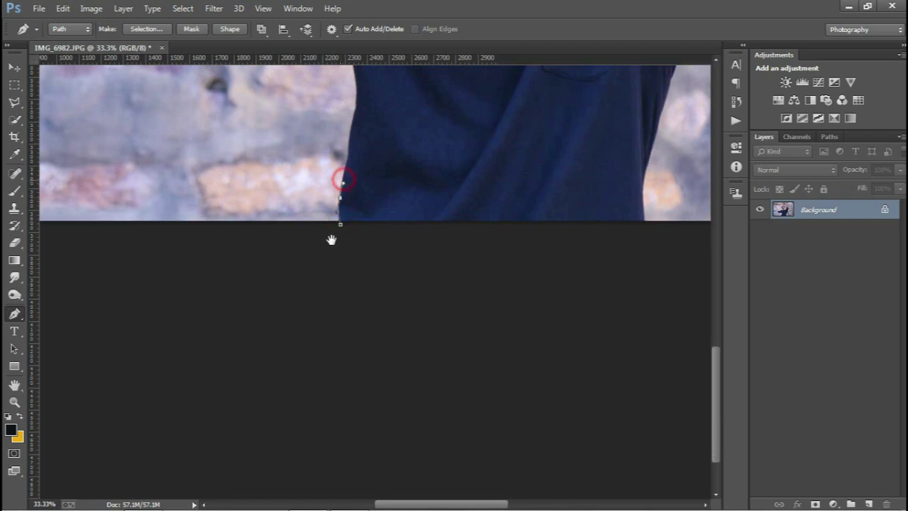
scroll(334, 235, up, 3)
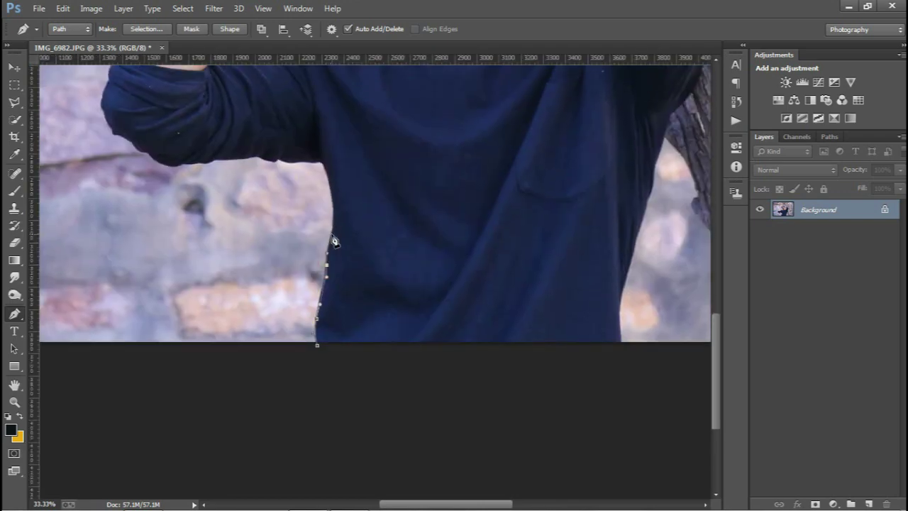
click(325, 264)
scroll(326, 263, up, 1)
scroll(413, 310, up, 1)
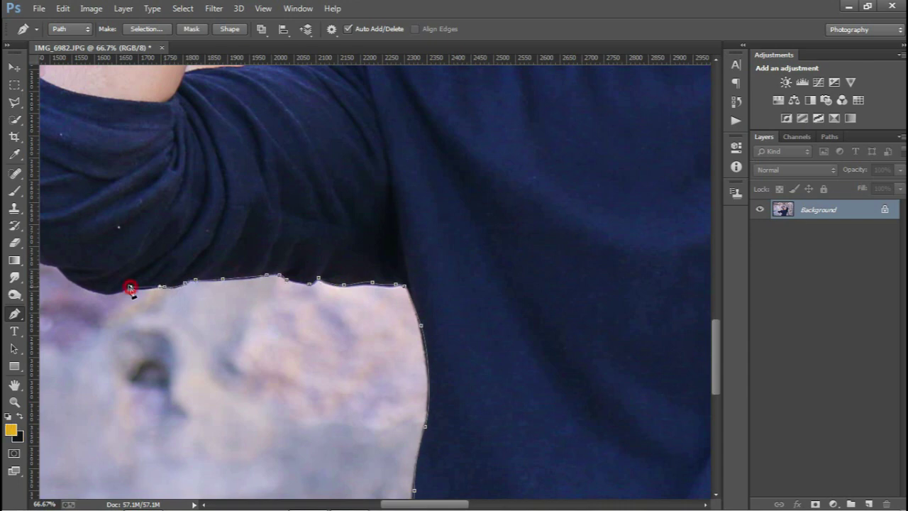
Continue the path around the sleeve's elbow and along the tree trunk edge
drag(80, 287, 290, 368)
click(266, 349)
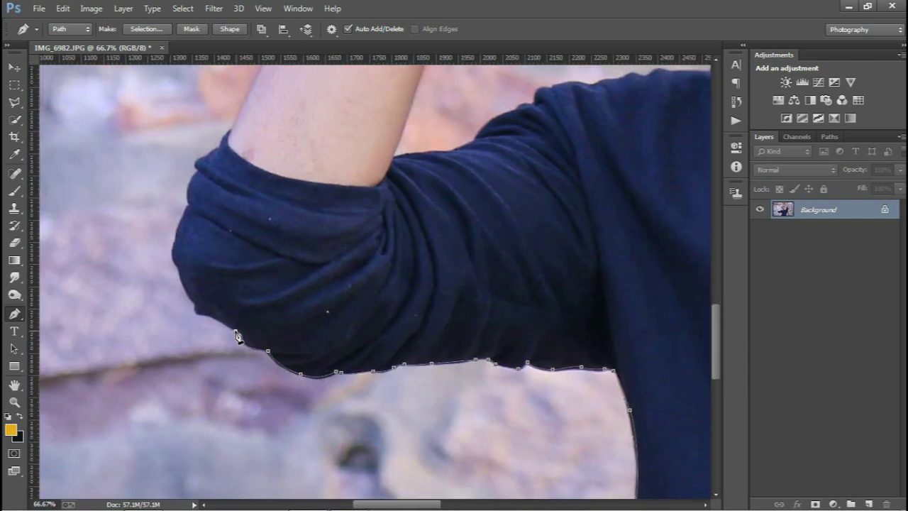
drag(227, 359, 278, 332)
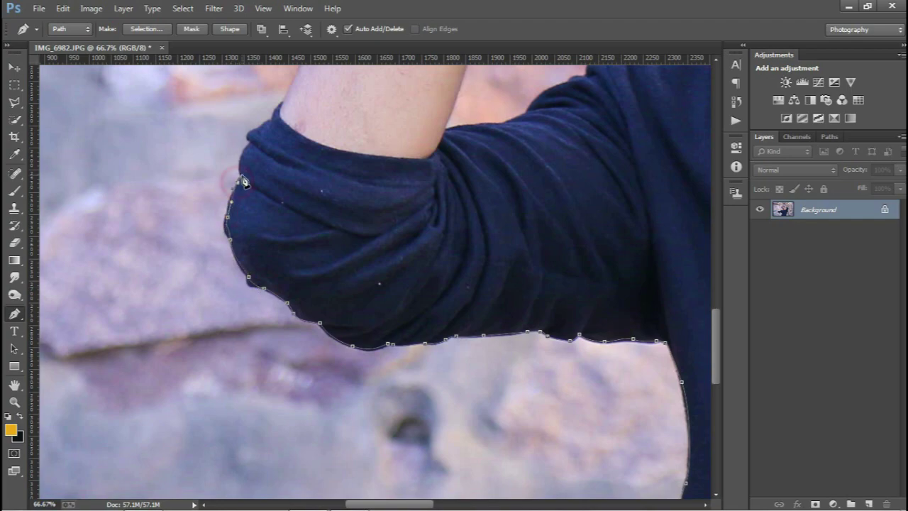
scroll(254, 227, up, 2)
scroll(298, 225, up, 3)
scroll(511, 282, right, 5)
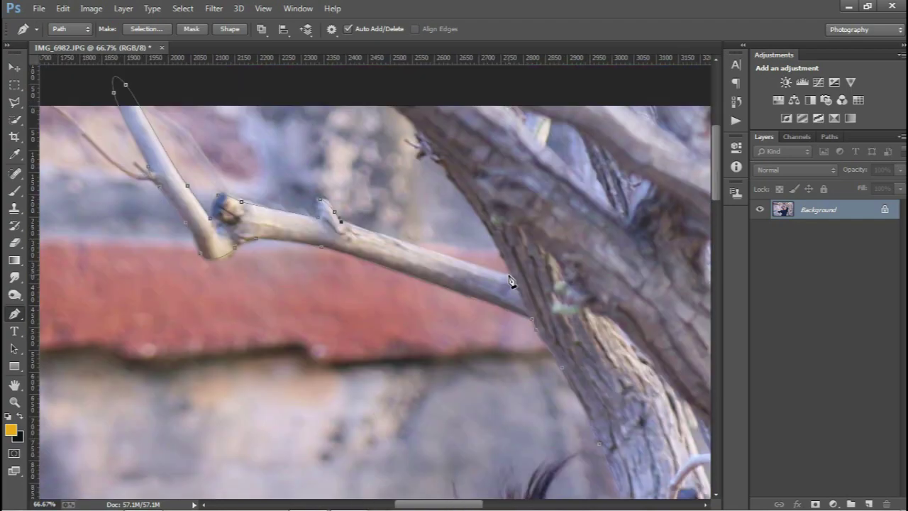
click(413, 125)
scroll(413, 125, right, 5)
Carry the path down the sleeve and close it on its starting point
drag(579, 421, 503, 219)
drag(537, 296, 581, 428)
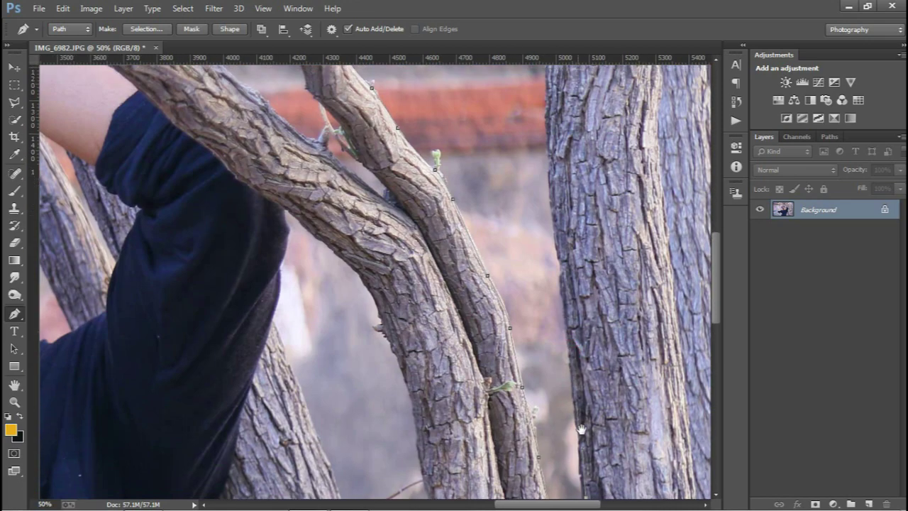
scroll(179, 154, down, 5)
click(121, 344)
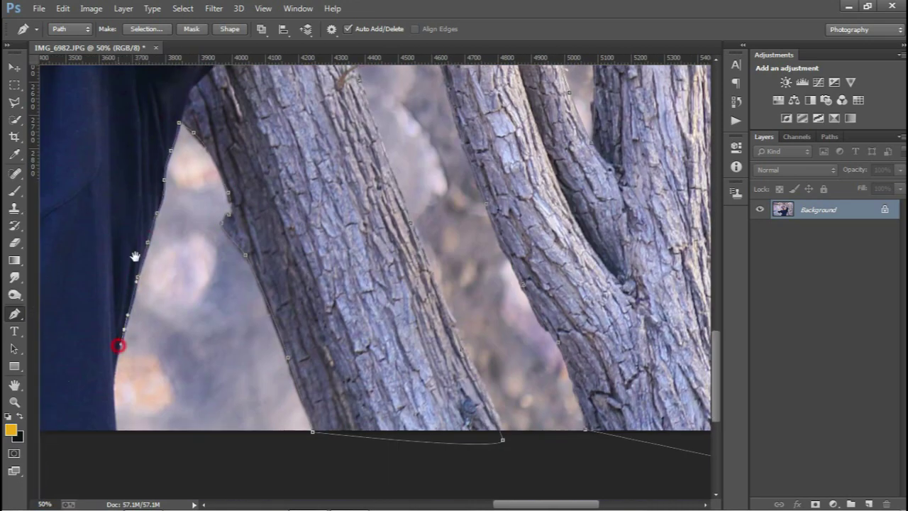
scroll(124, 334, down, 3)
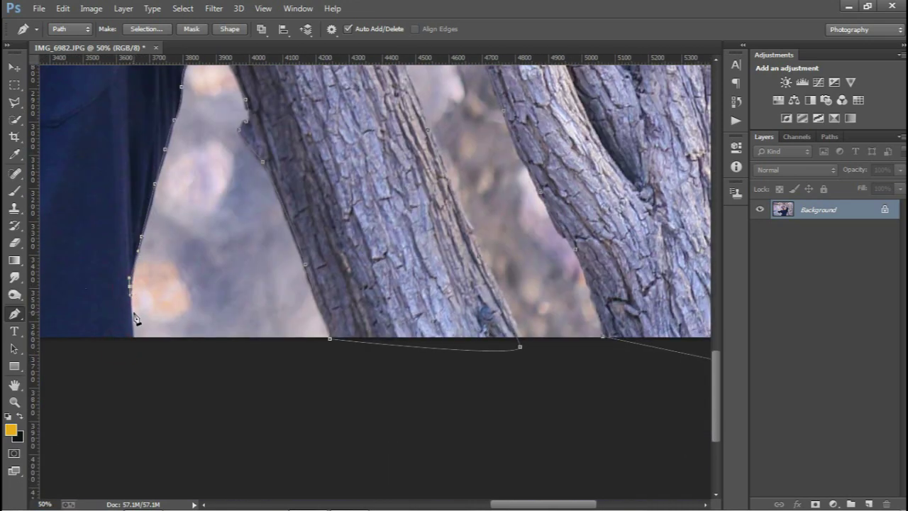
drag(133, 358, 330, 365)
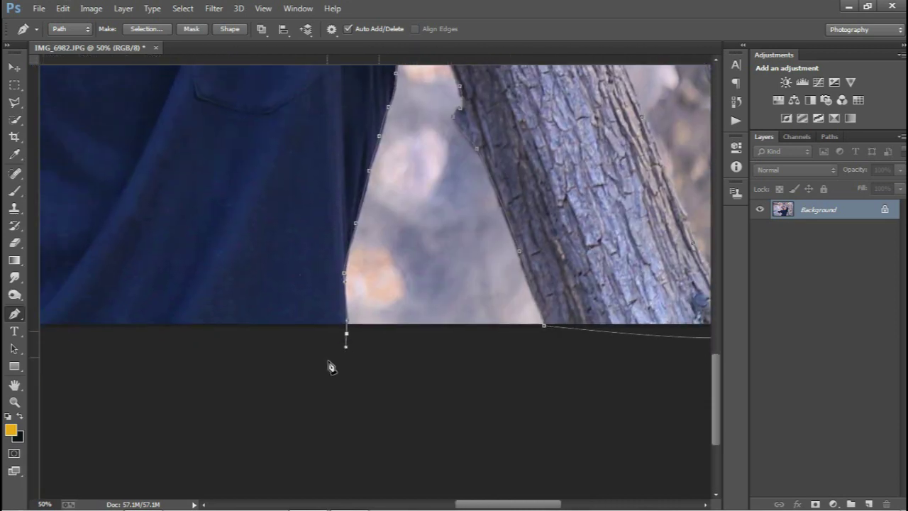
scroll(319, 355, left, 3)
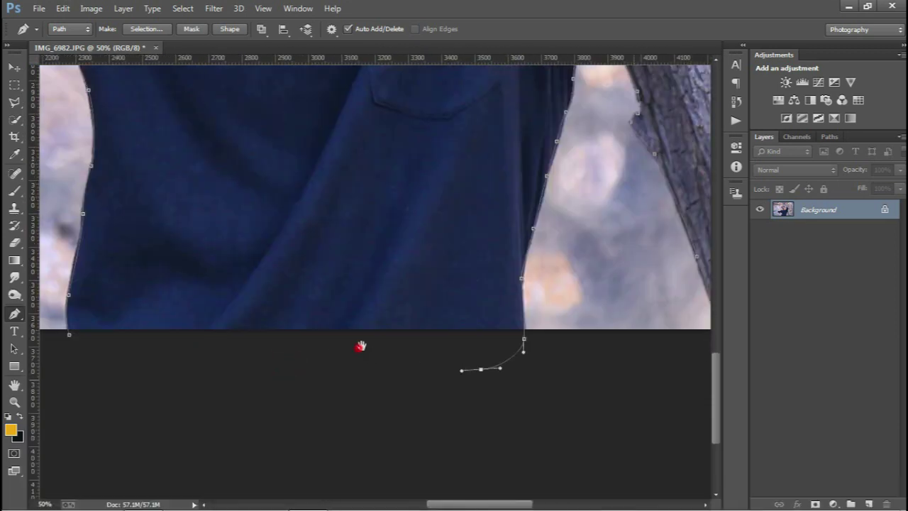
scroll(362, 344, left, 5)
scroll(354, 351, left, 3)
click(359, 340)
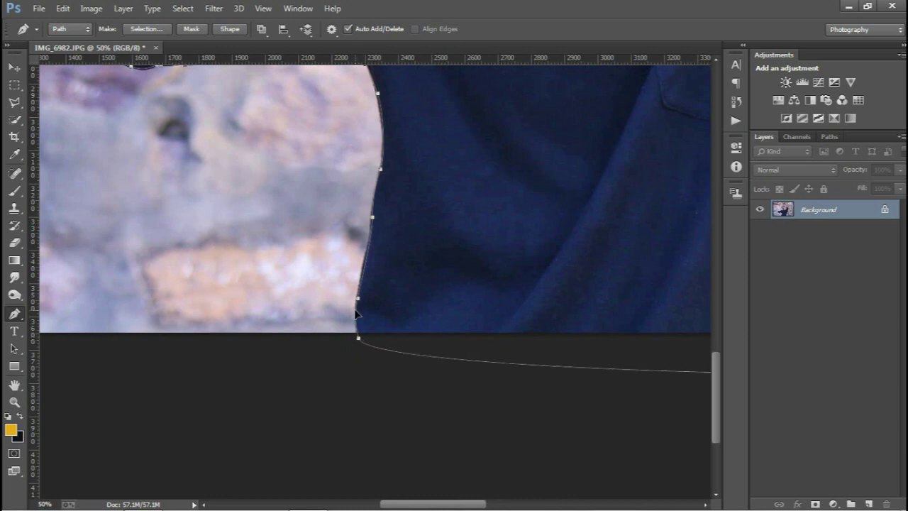
key(ctrl+minus)
Turn the path into a selection and add a layer mask hiding the stone wall
right_click(444, 243)
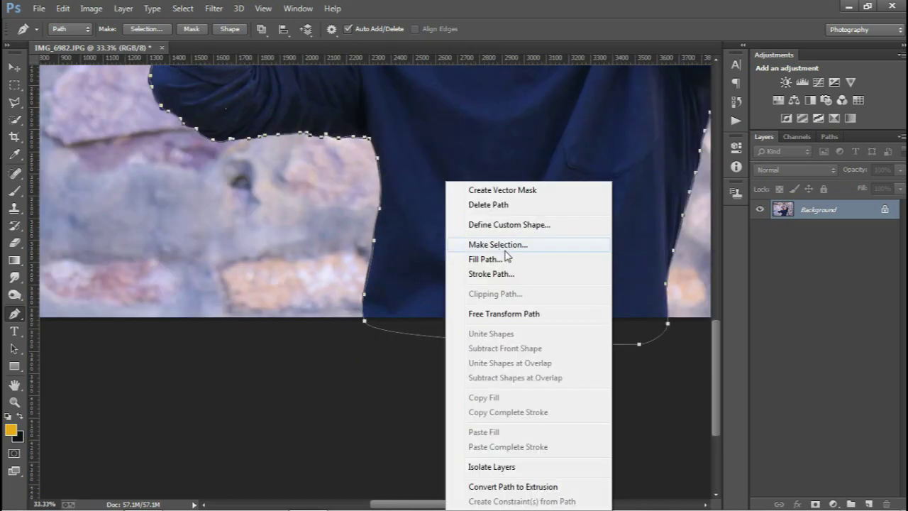
click(514, 245)
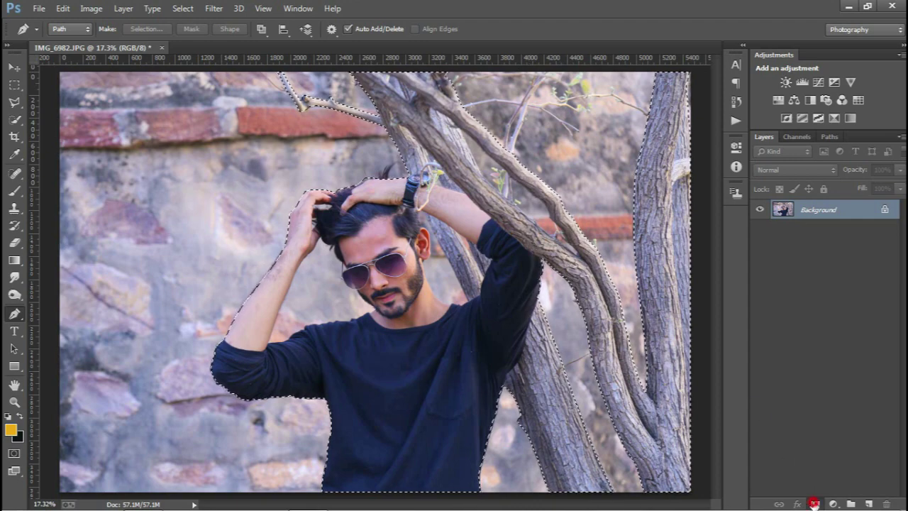
click(815, 503)
Outline the leftover wall gap beside the man's head and load it as a selection
key(ctrl+plus)
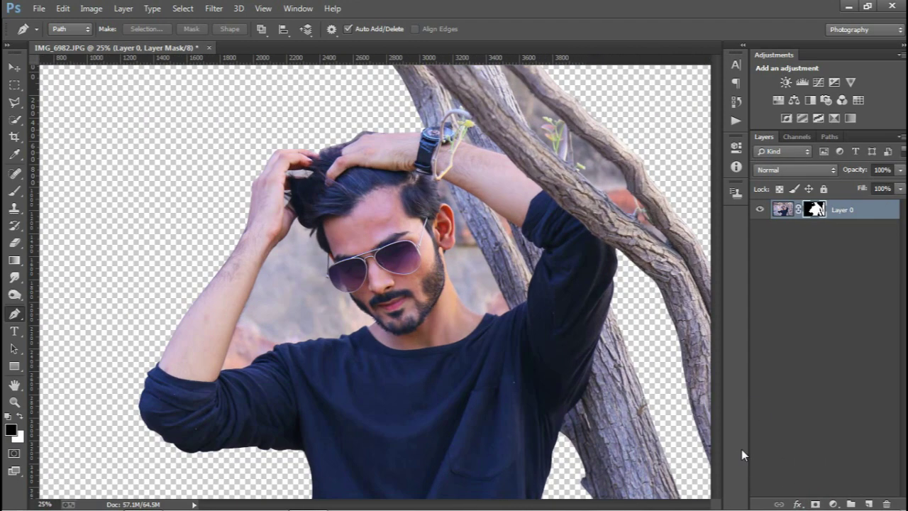
key(ctrl+plus)
key(ctrl+plus)
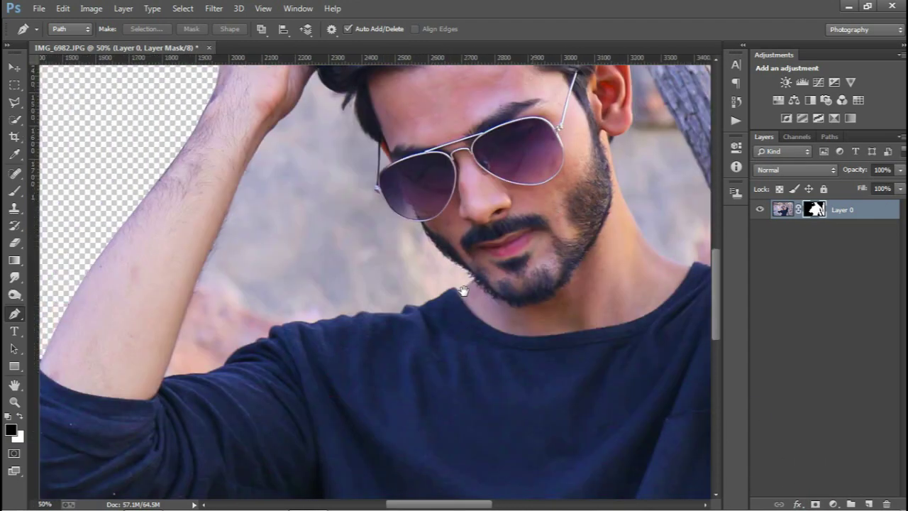
drag(462, 291, 639, 106)
key(ctrl+plus)
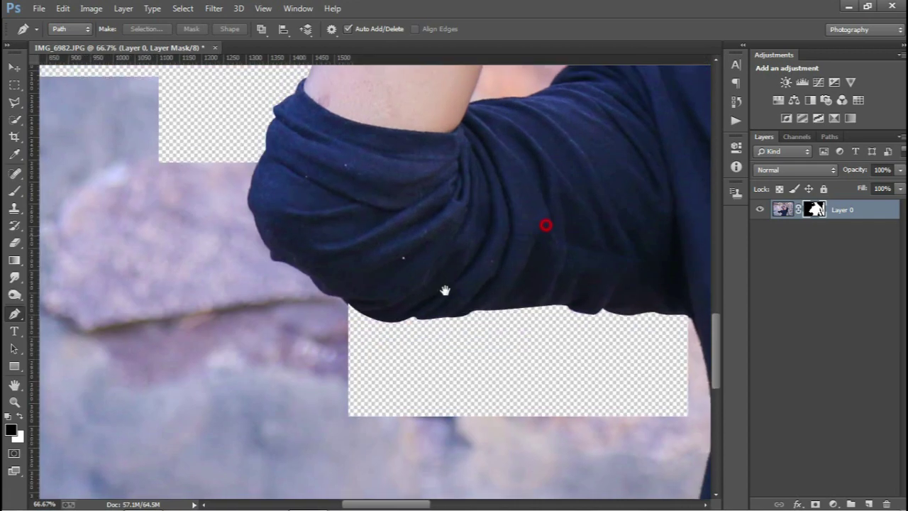
drag(543, 223, 451, 307)
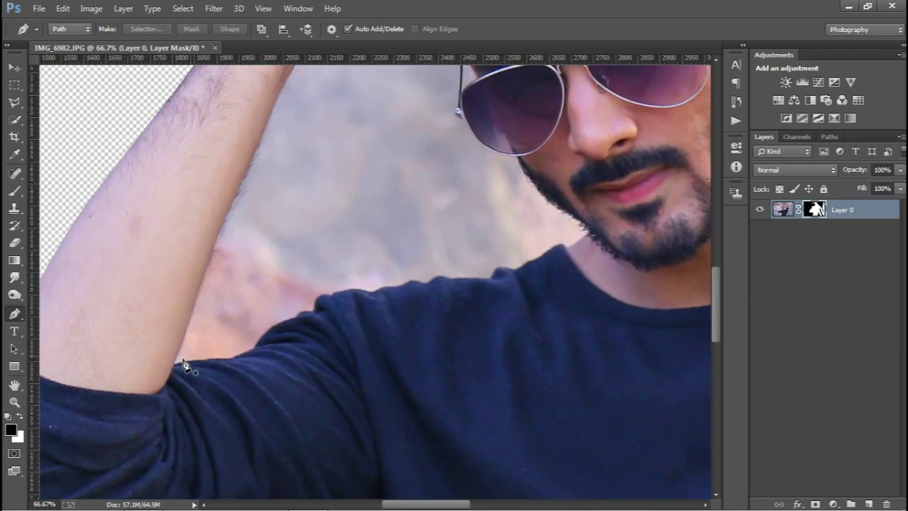
click(174, 367)
key(ctrl+Return)
key(ctrl+0)
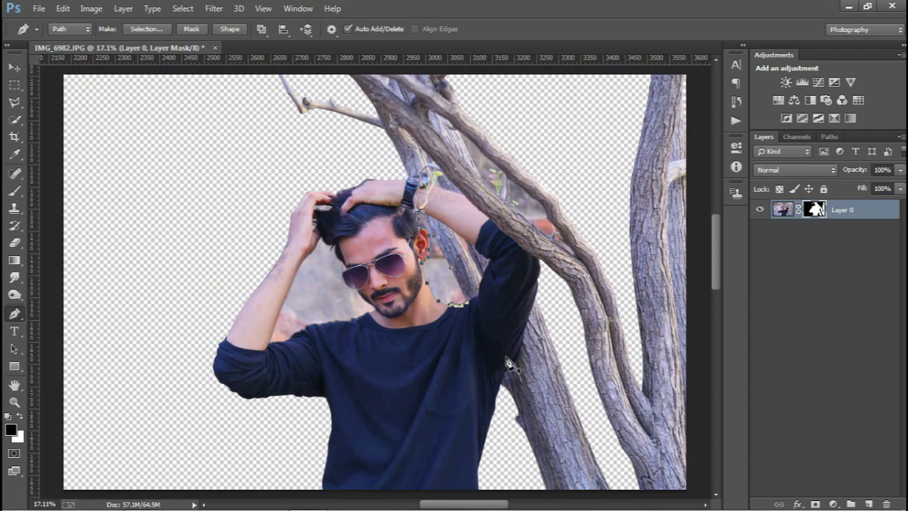
key(b)
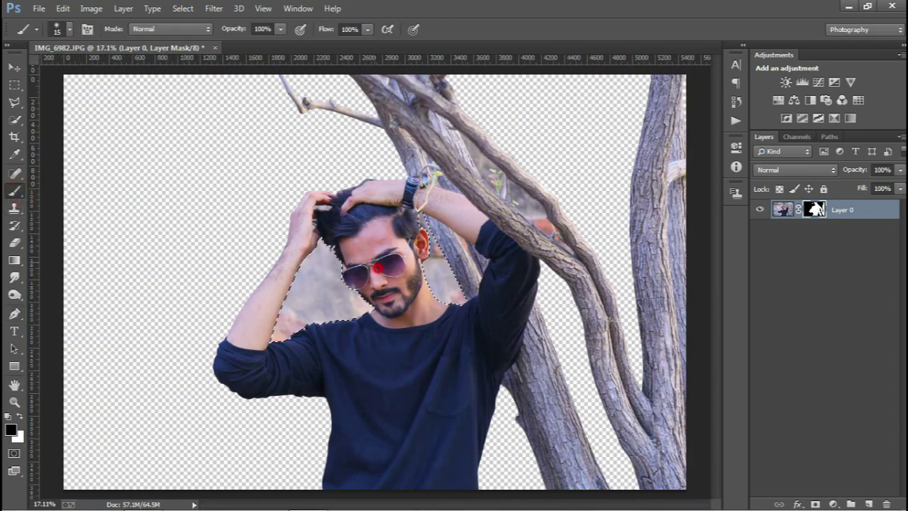
Paint black on the mask with a ~1200 px brush over the gaps by the face and neck
key(bracketright)
key(bracketright)
key(bracketright)
drag(339, 275, 303, 284)
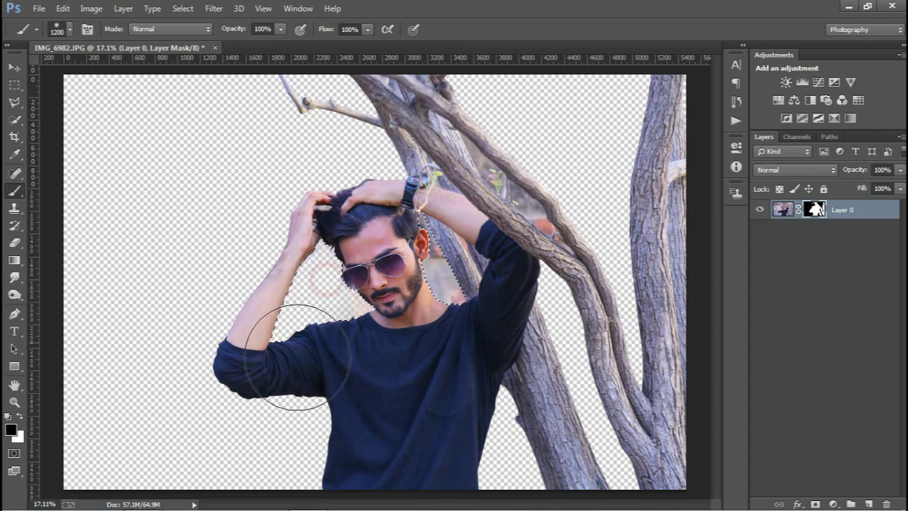
drag(481, 331, 378, 341)
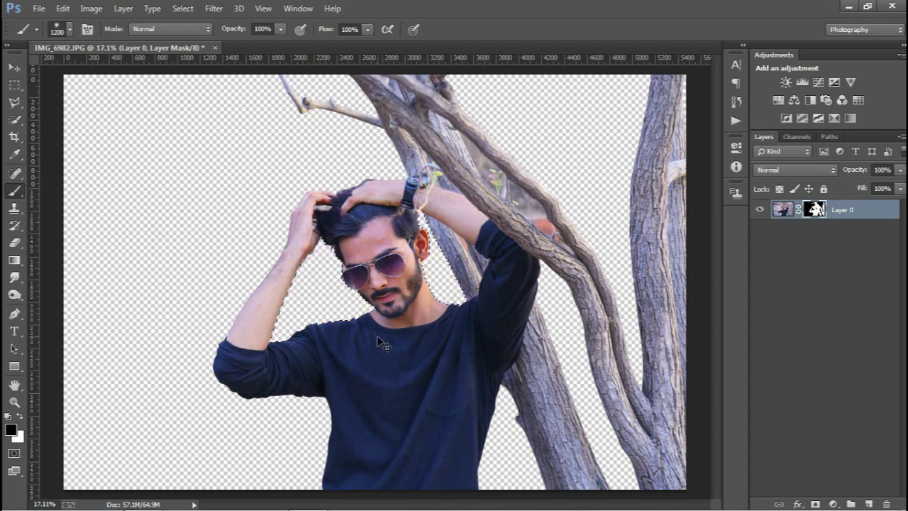
scroll(527, 323, up, 1)
scroll(521, 334, up, 1)
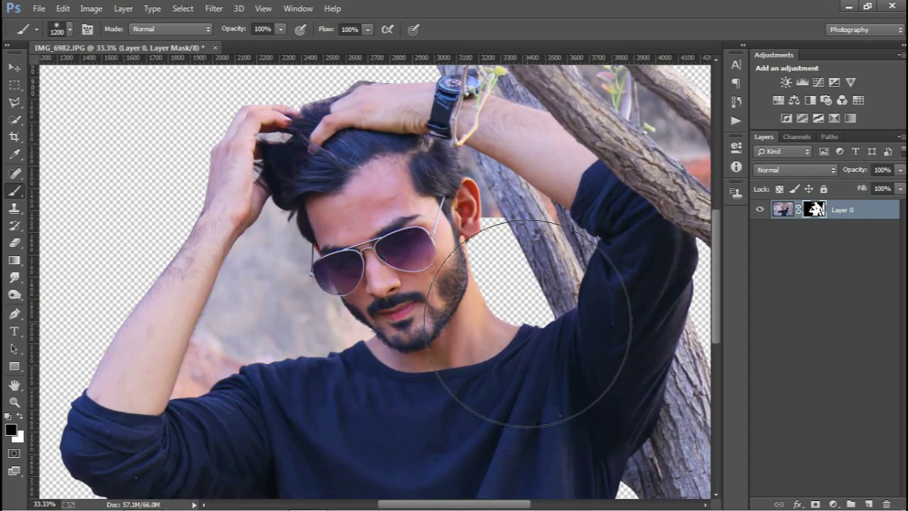
scroll(588, 244, up, 1)
scroll(588, 234, down, 3)
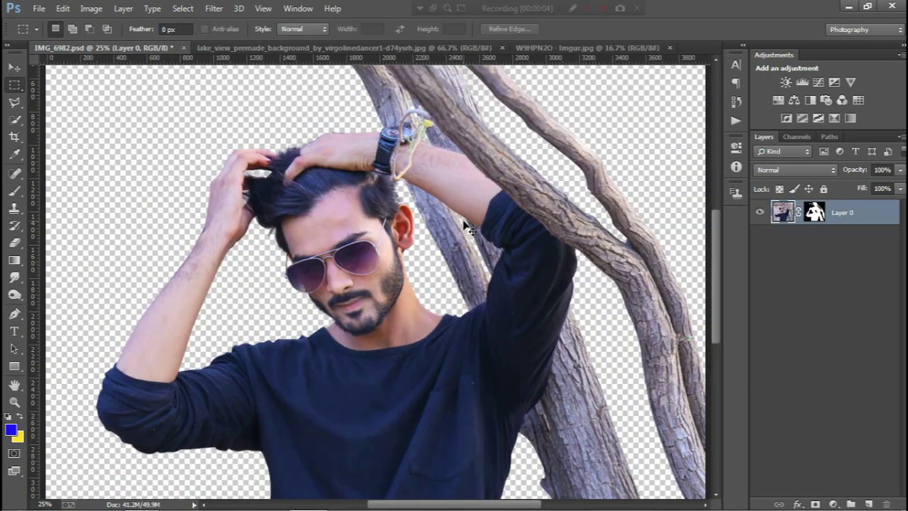
scroll(468, 227, down, 1)
scroll(468, 227, down, 1)
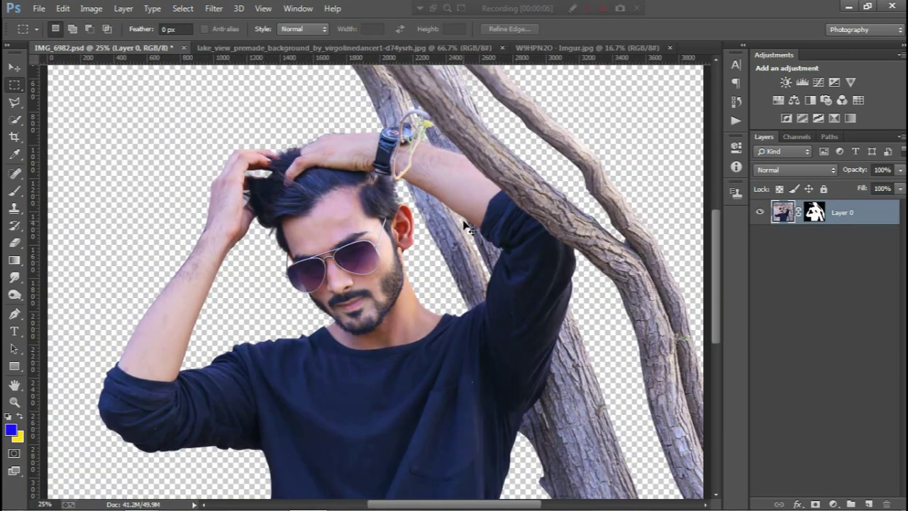
scroll(468, 227, down, 1)
In Camera Raw, set Exposure +0.15, Blacks +28 and Clarity +14 among the Basic adjustments
click(225, 9)
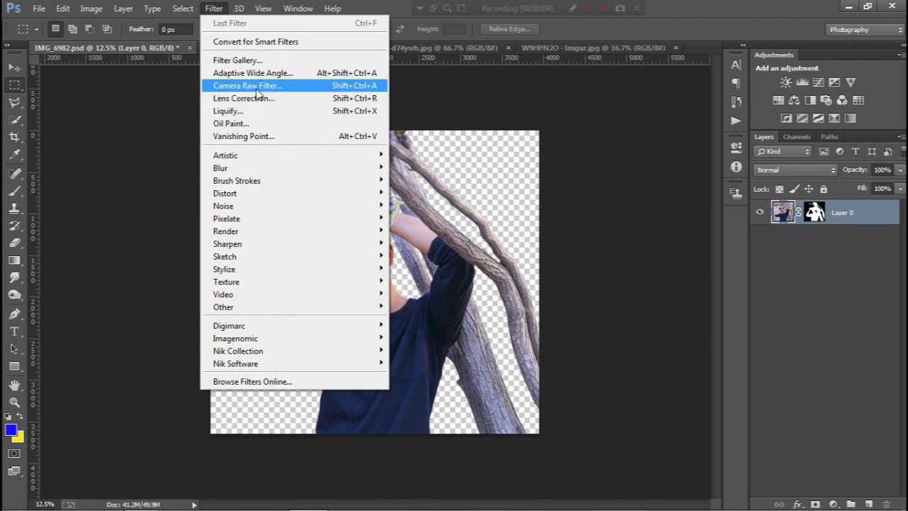
click(259, 83)
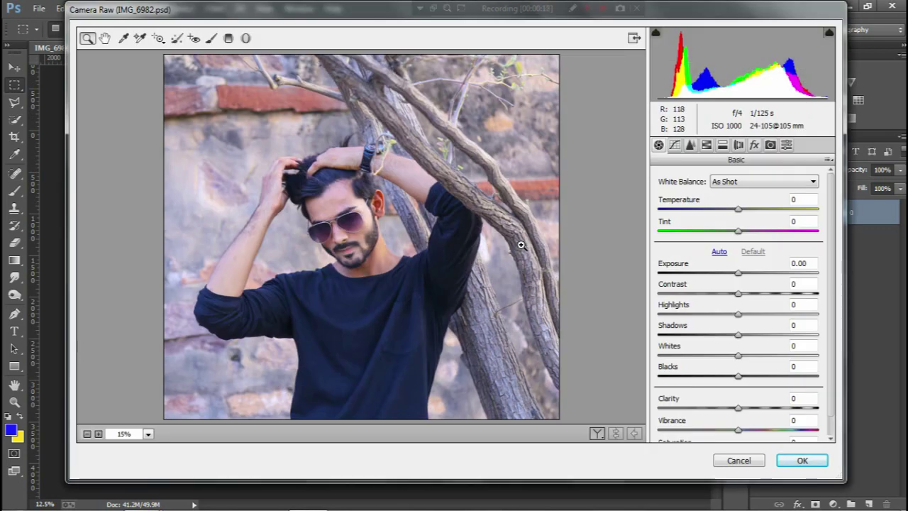
mouse_move(738, 276)
mouse_down()
mouse_move(743, 296)
mouse_move(754, 298)
mouse_move(748, 323)
mouse_move(719, 344)
mouse_move(762, 346)
mouse_move(715, 362)
mouse_up()
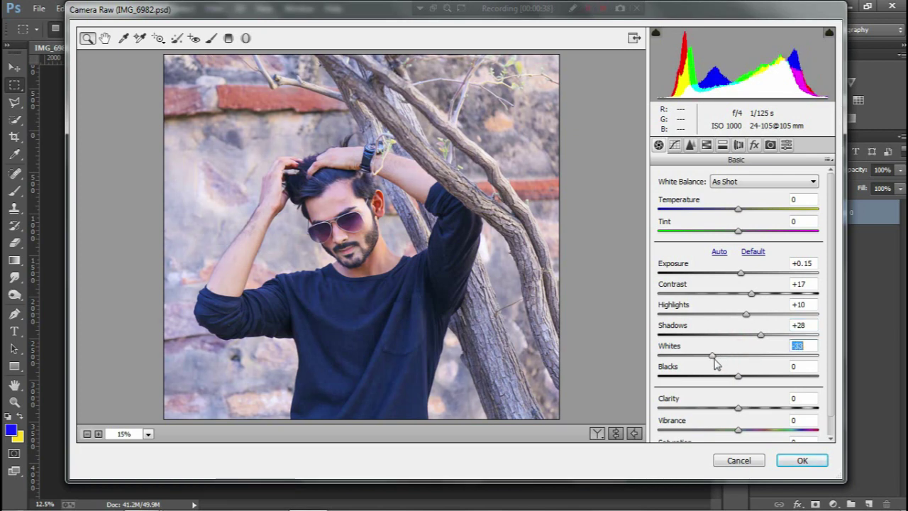
drag(739, 376, 758, 381)
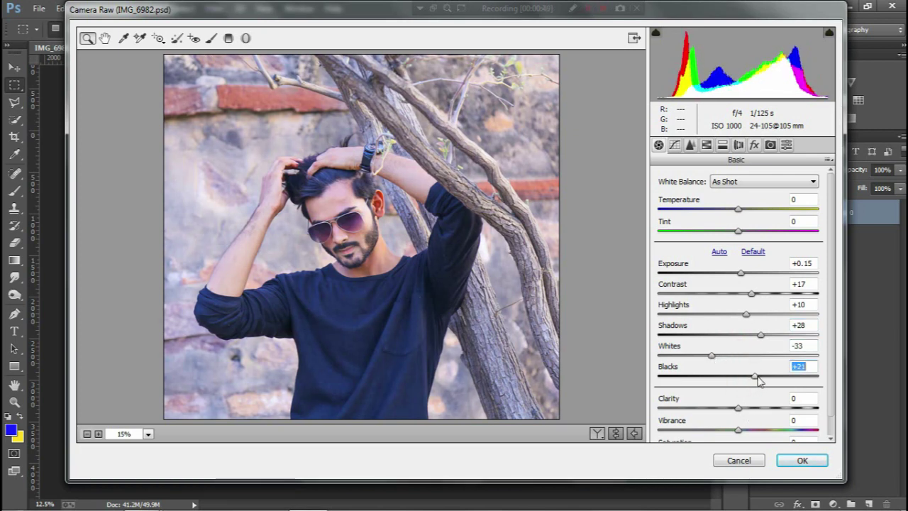
mouse_move(740, 410)
mouse_down()
mouse_move(753, 412)
mouse_move(747, 432)
mouse_up()
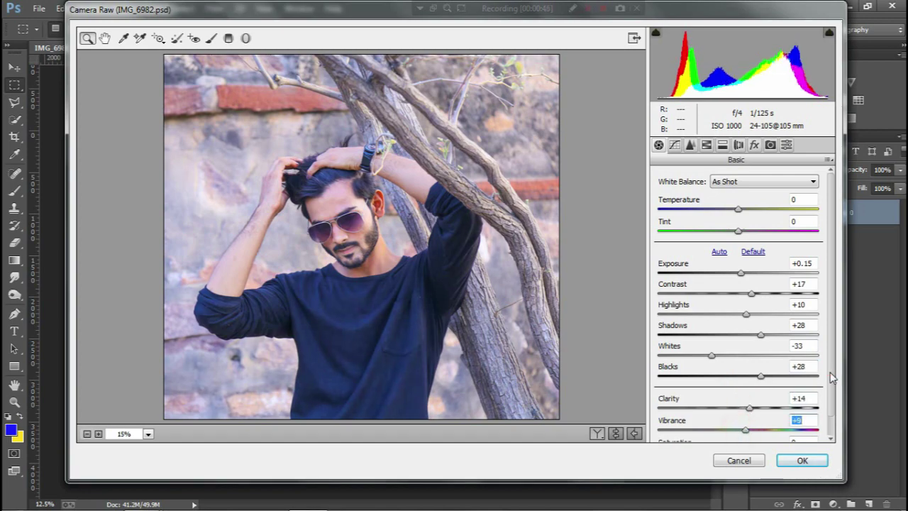
scroll(832, 378, down, 1)
Apply the Camera Raw grade and zoom in and out to inspect the cut-out
click(789, 460)
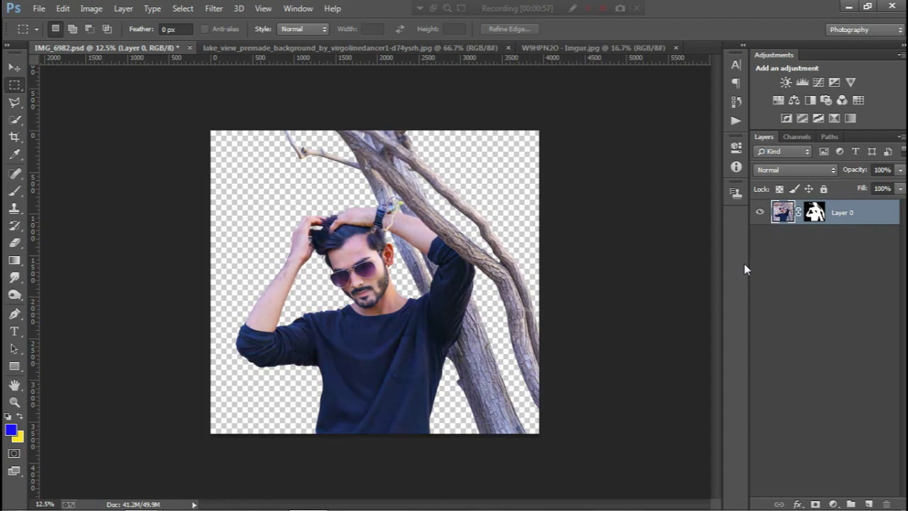
key(ctrl+plus)
key(ctrl+plus)
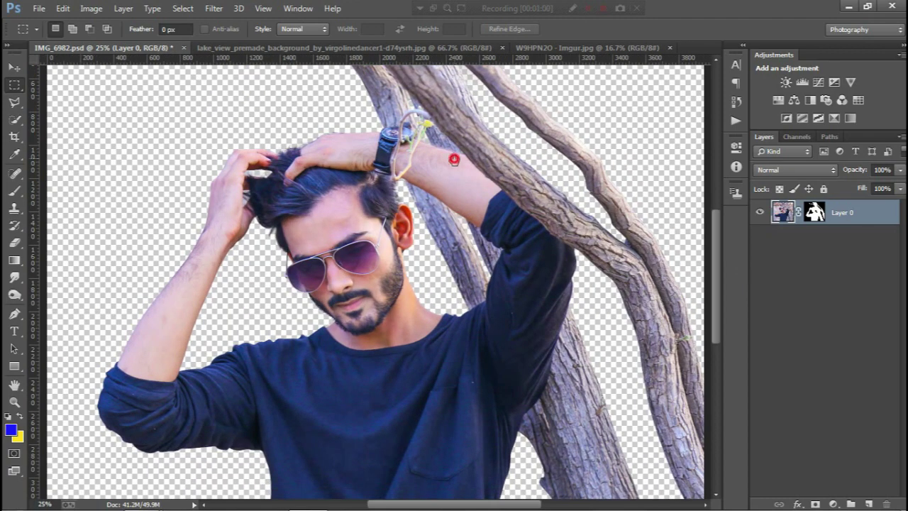
key(ctrl+minus)
key(ctrl+minus)
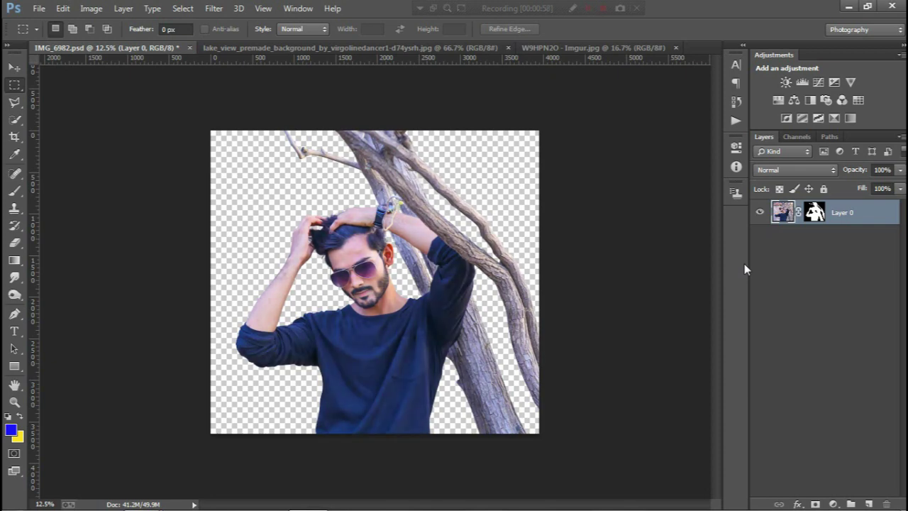
key(ctrl+plus)
key(ctrl+plus)
key(ctrl+minus)
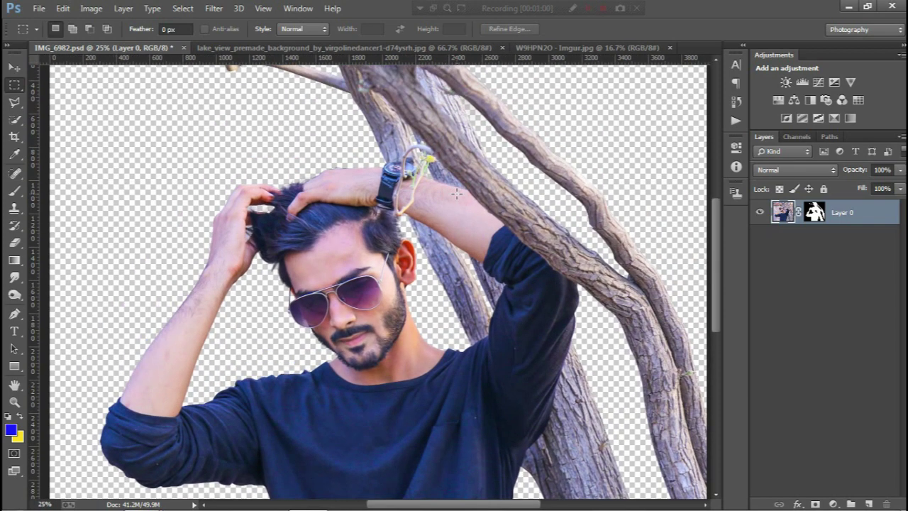
key(ctrl+minus)
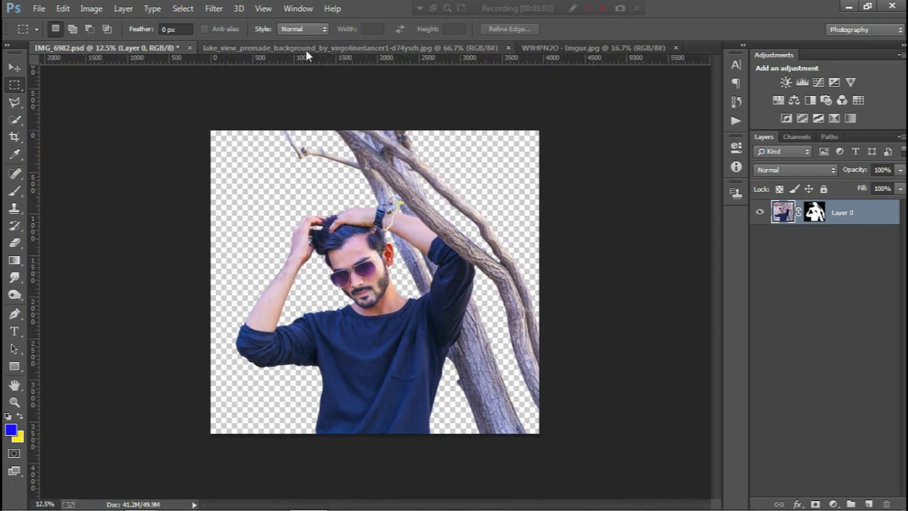
Copy the lake landscape into IMG_6982 as Layer 1 below the man, and close lake_view
click(398, 52)
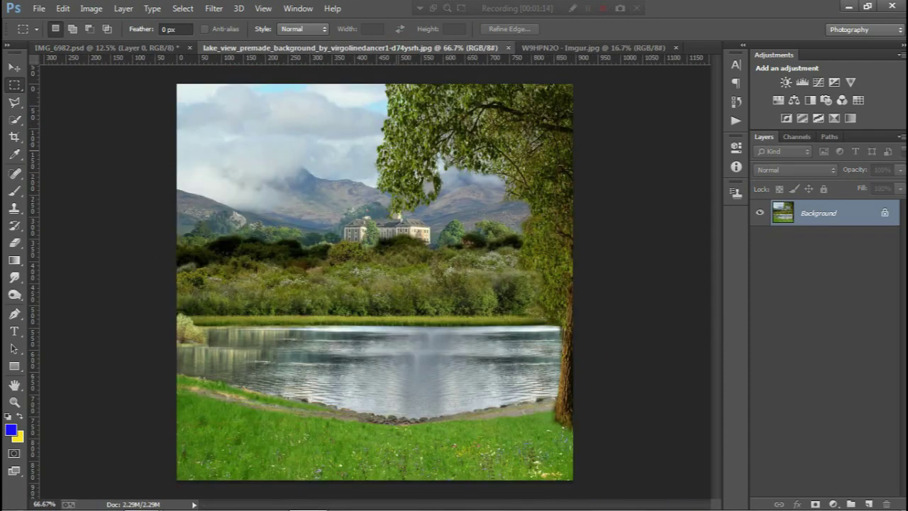
key(ctrl+a)
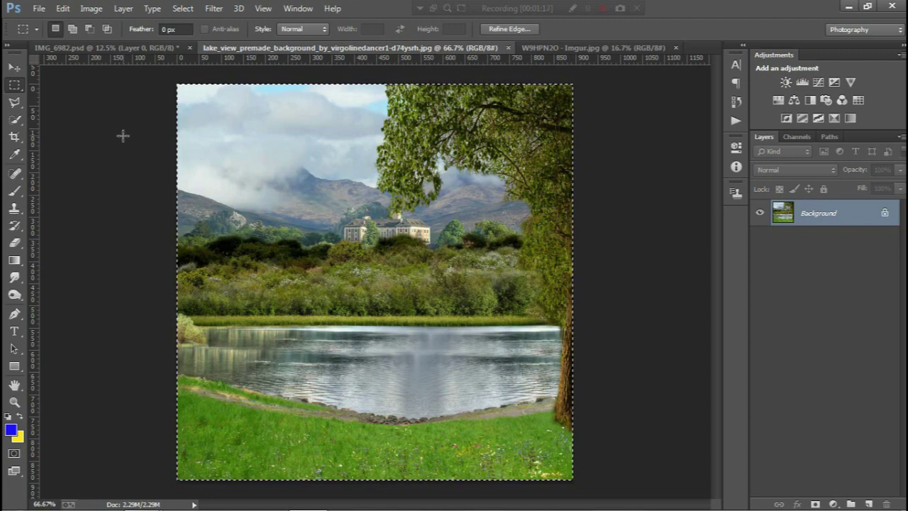
key(v)
mouse_move(268, 186)
mouse_down()
mouse_move(168, 49)
mouse_move(355, 199)
mouse_up()
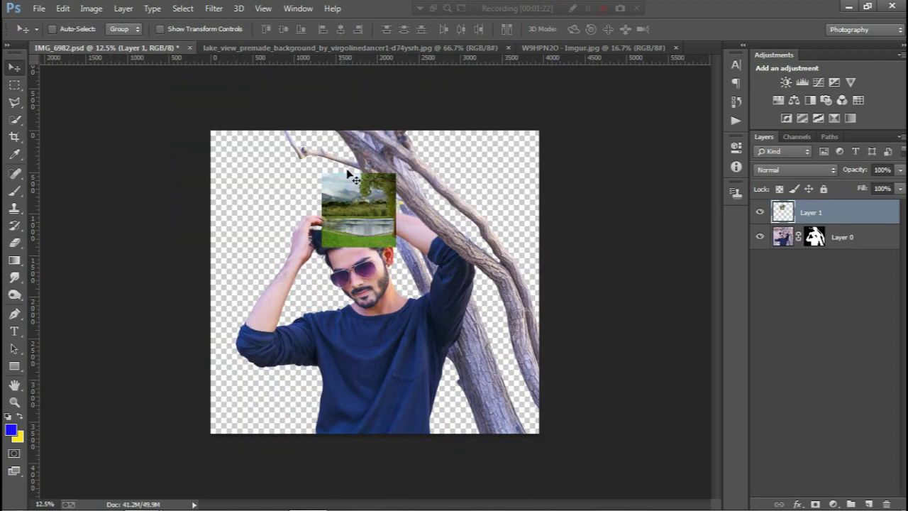
click(346, 48)
click(508, 47)
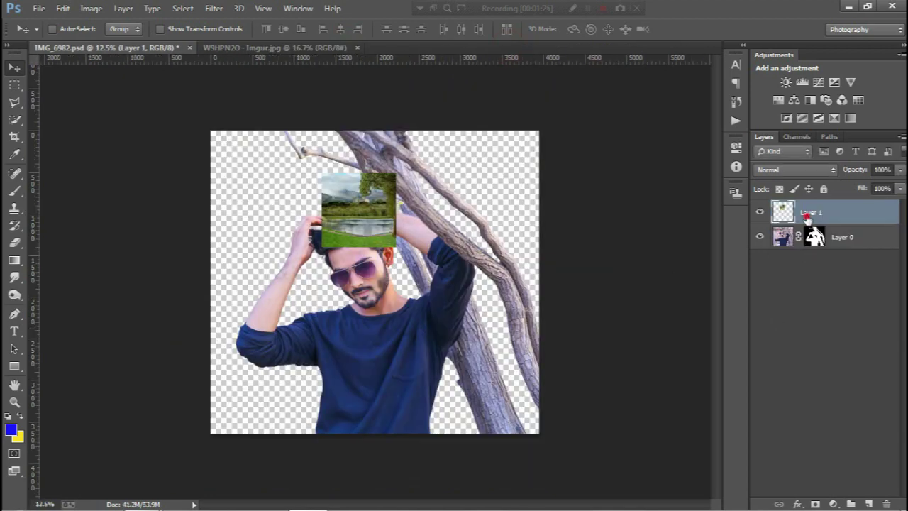
drag(807, 217, 804, 260)
Scale the landscape to about 447% to fill the frame, commit, and add a layer mask
key(ctrl+t)
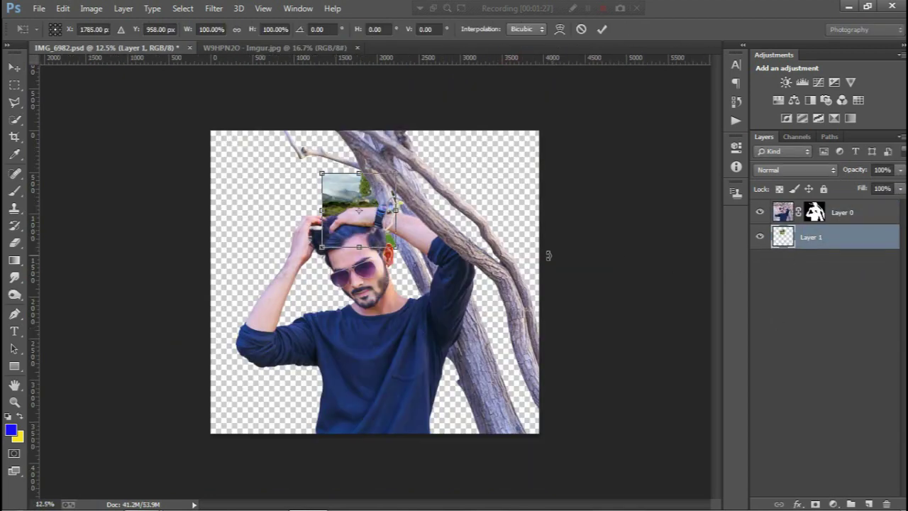
drag(399, 250, 501, 352)
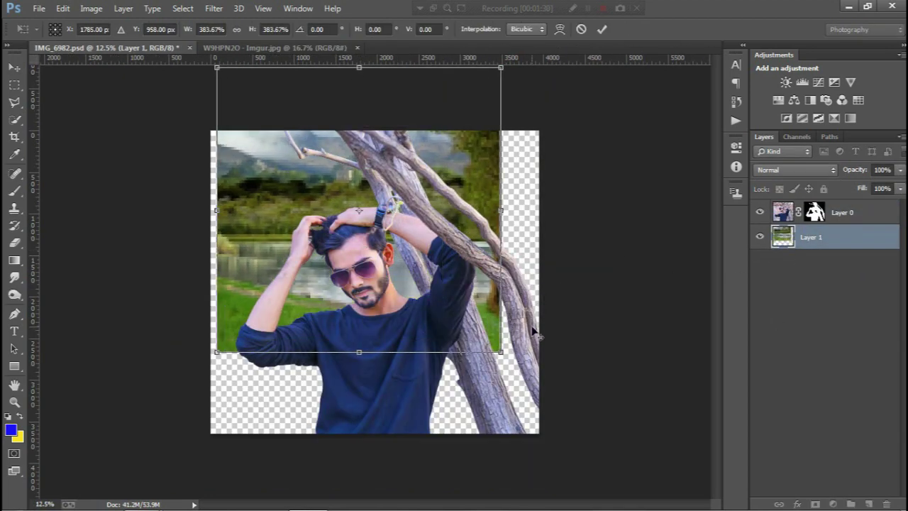
mouse_move(452, 287)
mouse_down()
mouse_move(476, 330)
mouse_move(449, 346)
mouse_up()
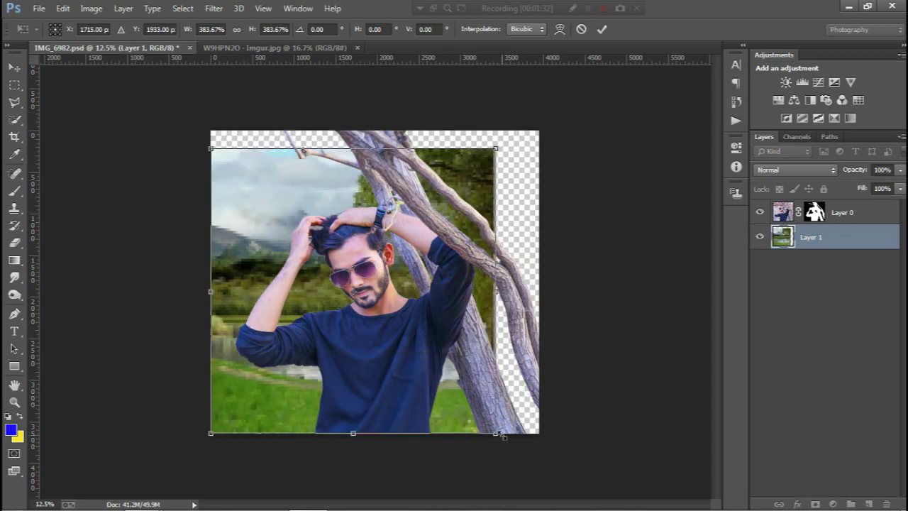
drag(496, 431, 531, 436)
drag(510, 397, 530, 387)
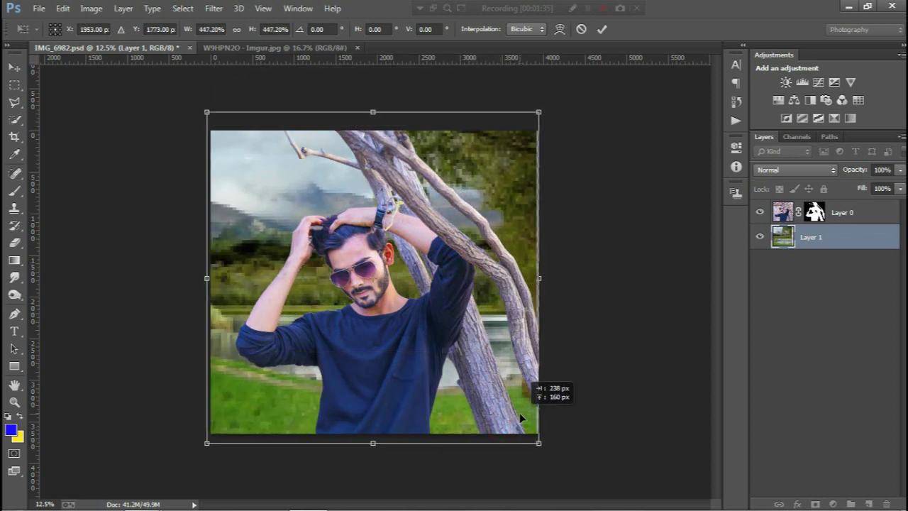
key(Right)
key(Right)
key(Right)
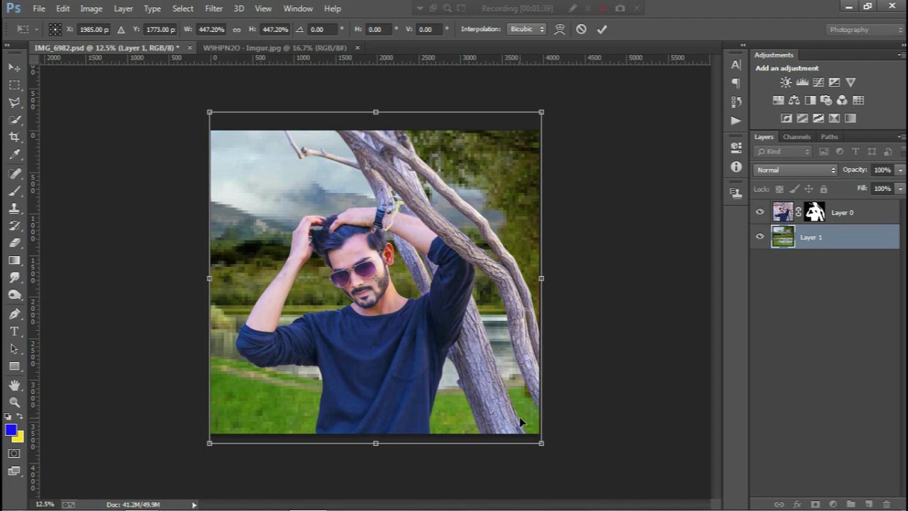
click(519, 412)
double_click(519, 416)
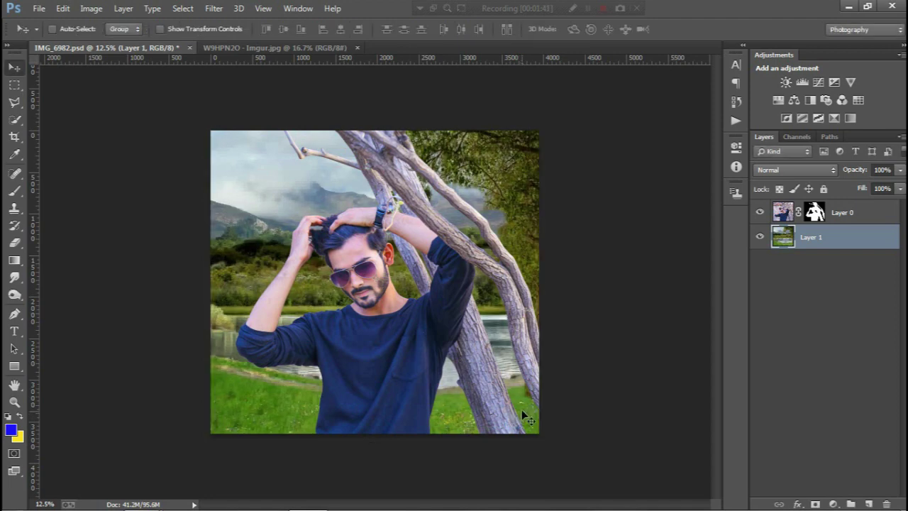
drag(516, 377, 518, 373)
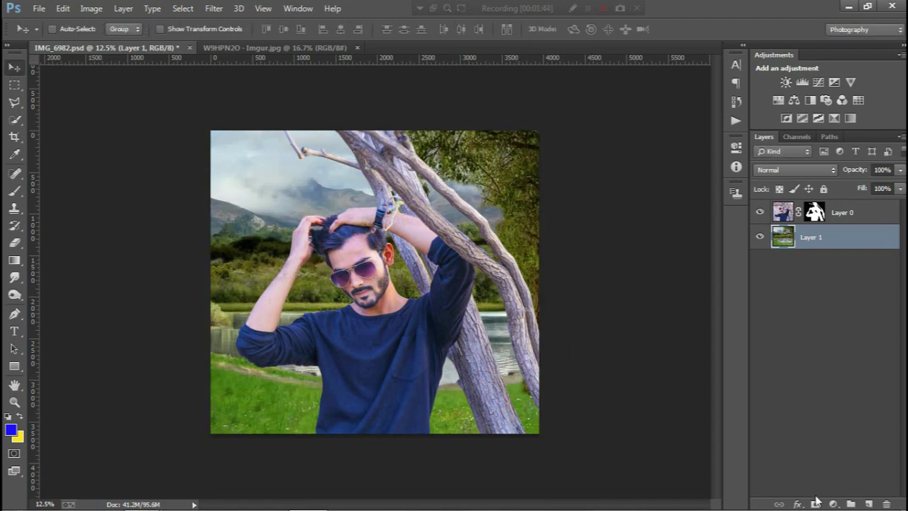
click(816, 502)
Brush out the landscape's sky on its mask, then copy the whole Imgur image and close it
key(b)
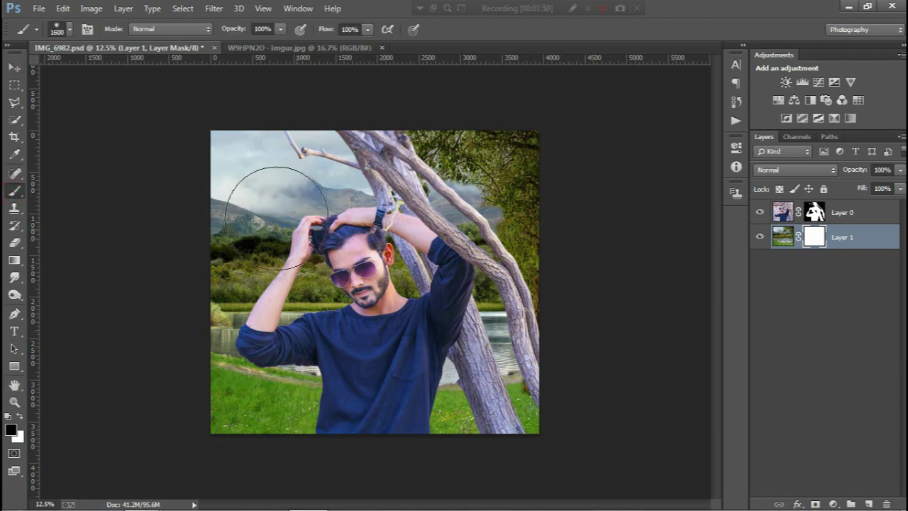
mouse_move(277, 218)
mouse_down()
mouse_move(263, 142)
mouse_move(466, 121)
mouse_move(588, 173)
mouse_move(353, 182)
mouse_move(203, 172)
mouse_move(314, 192)
mouse_move(496, 203)
mouse_move(556, 227)
mouse_move(461, 276)
mouse_move(326, 277)
mouse_move(209, 220)
mouse_move(517, 296)
mouse_up()
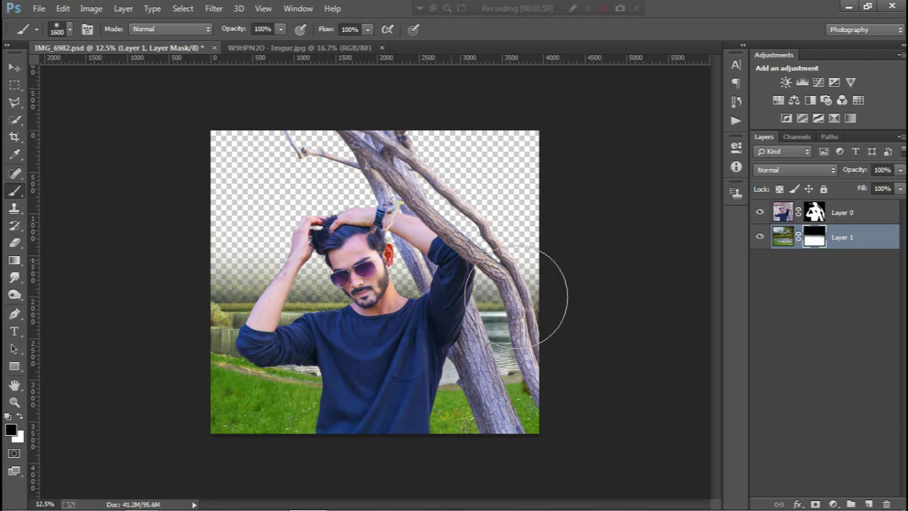
click(348, 48)
key(ctrl+a)
key(ctrl+w)
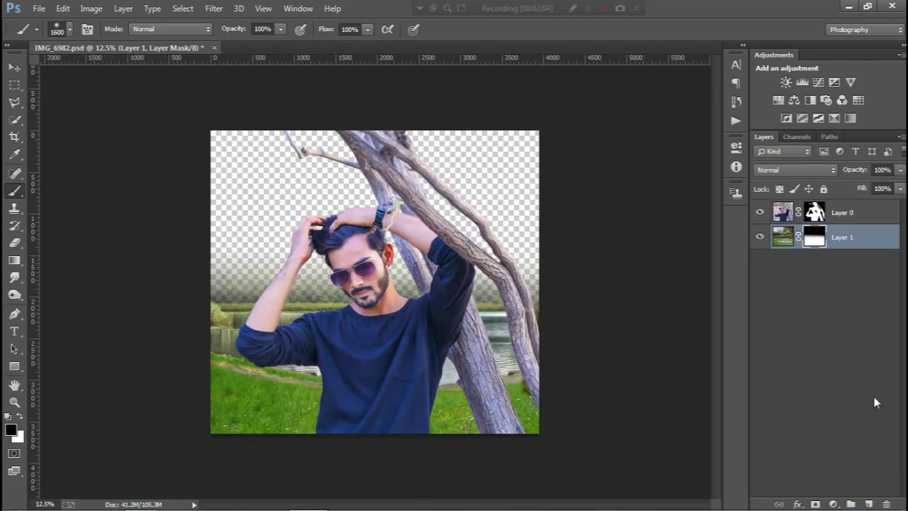
Paste the teal sky below the landscape, scale it to about 140% to fit the canvas, and commit
key(ctrl+v)
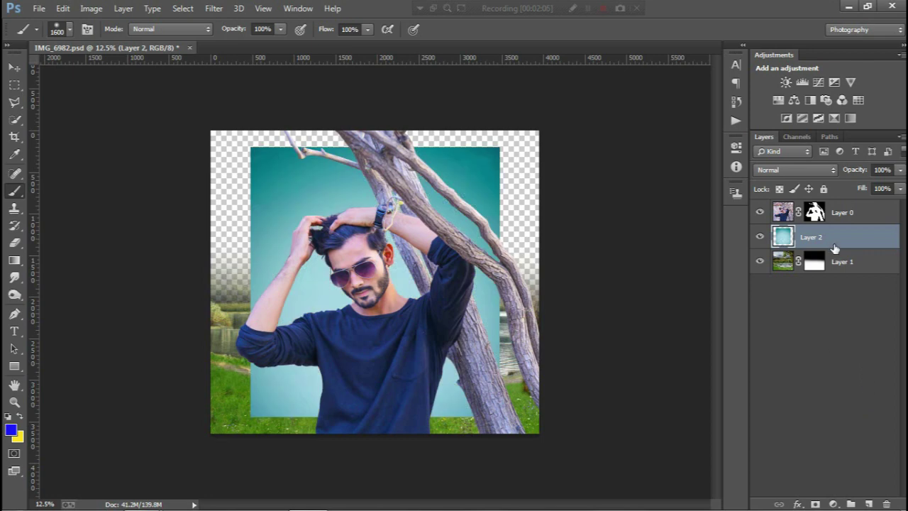
drag(835, 247, 834, 277)
key(ctrl+t)
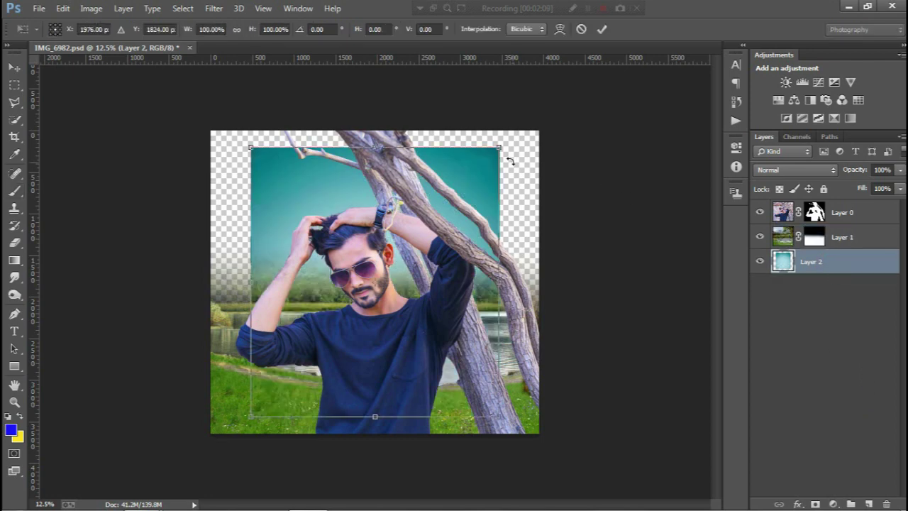
drag(498, 152, 536, 109)
drag(486, 209, 477, 208)
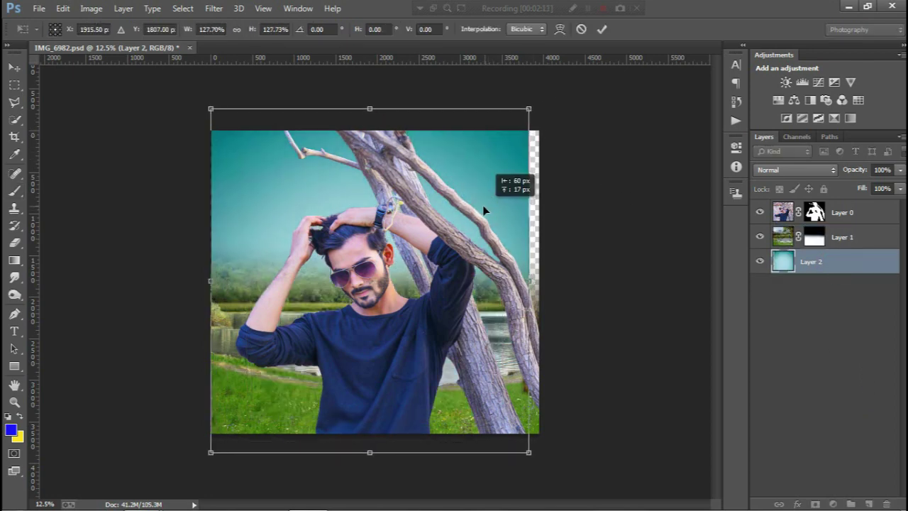
drag(524, 108, 543, 95)
drag(503, 190, 509, 150)
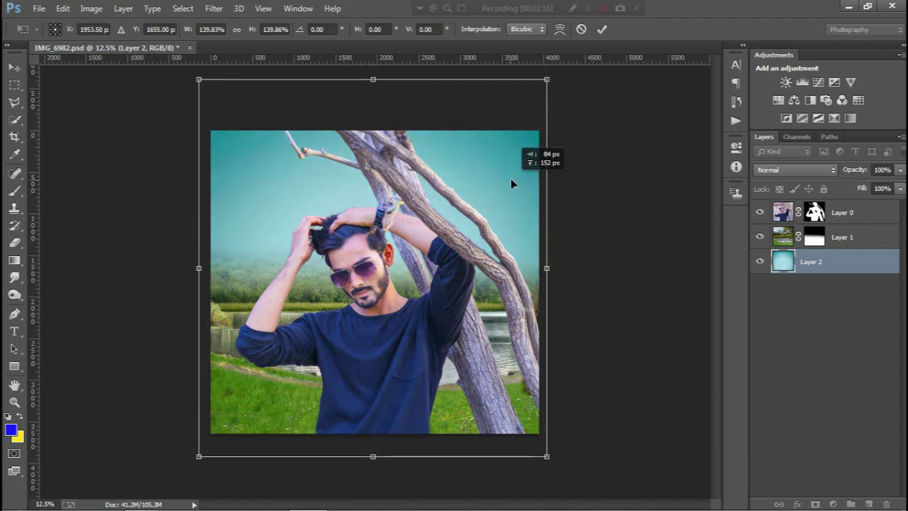
drag(509, 151, 511, 185)
key(Return)
Undo a stray blue stroke, then paint Layer 1's mask to fade the left horizon into haze
key(b)
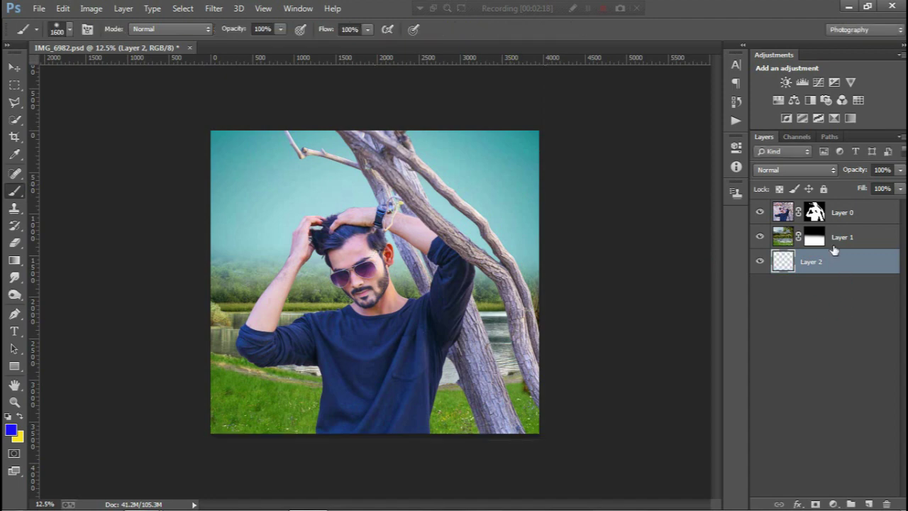
click(844, 240)
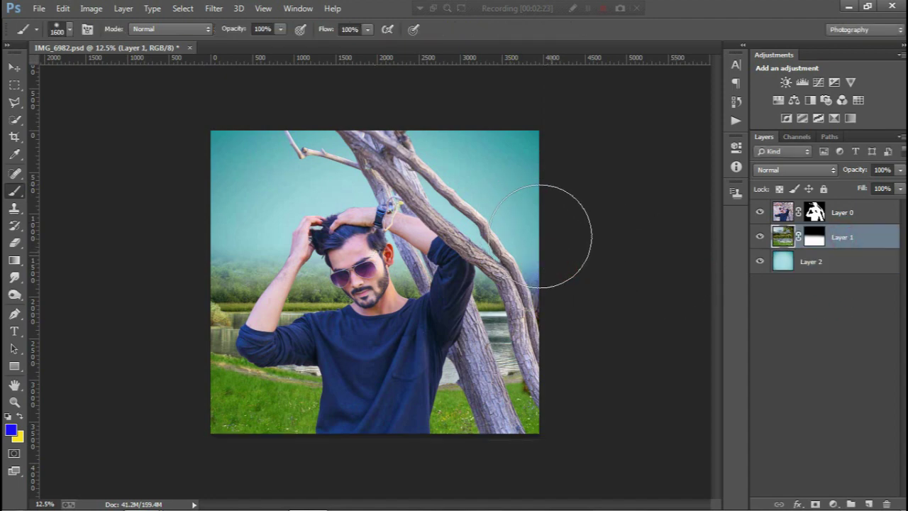
drag(400, 230, 234, 228)
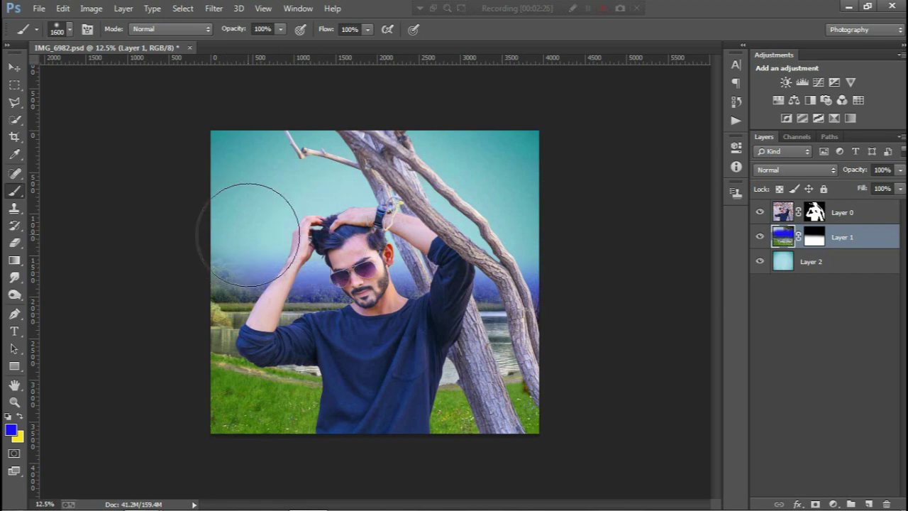
key(ctrl+z)
key(alt+bracketleft)
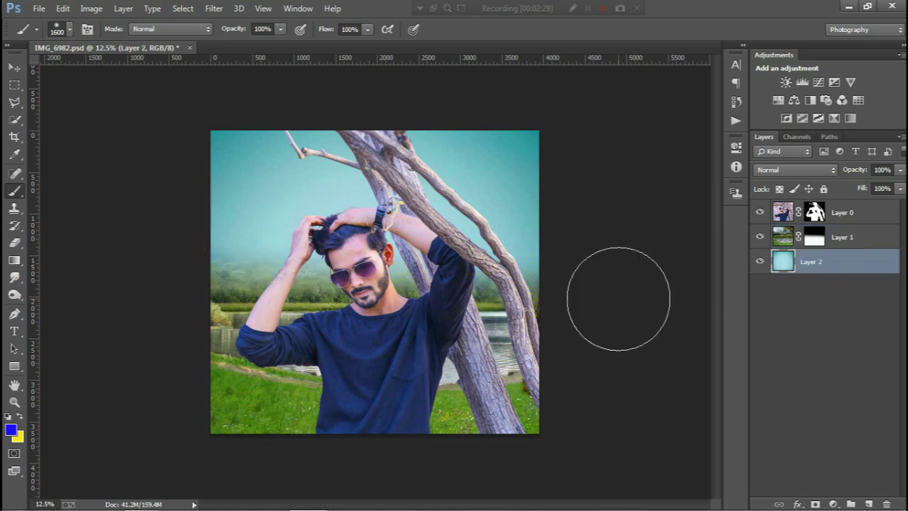
click(816, 239)
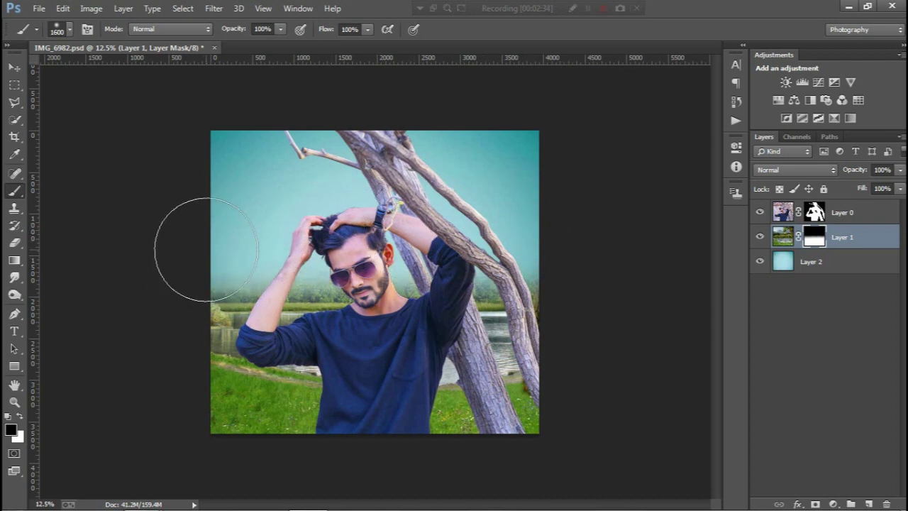
drag(227, 247, 281, 254)
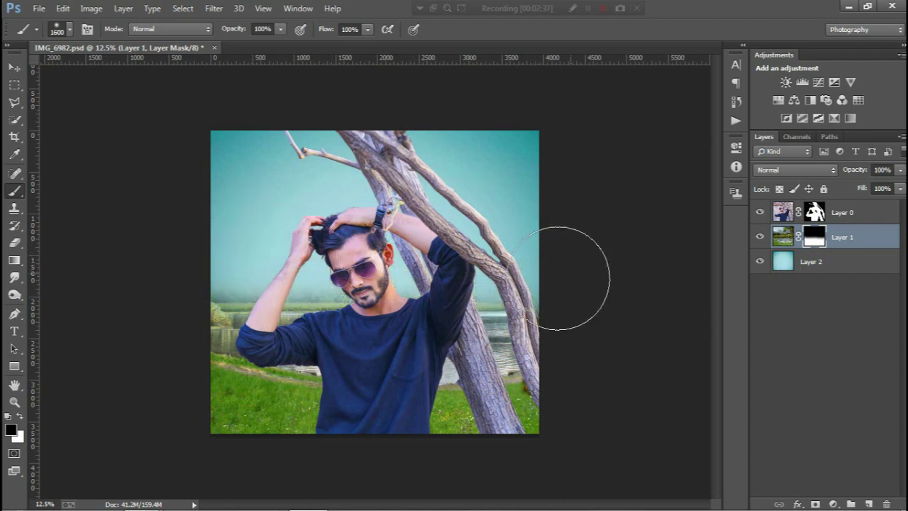
drag(166, 254, 197, 260)
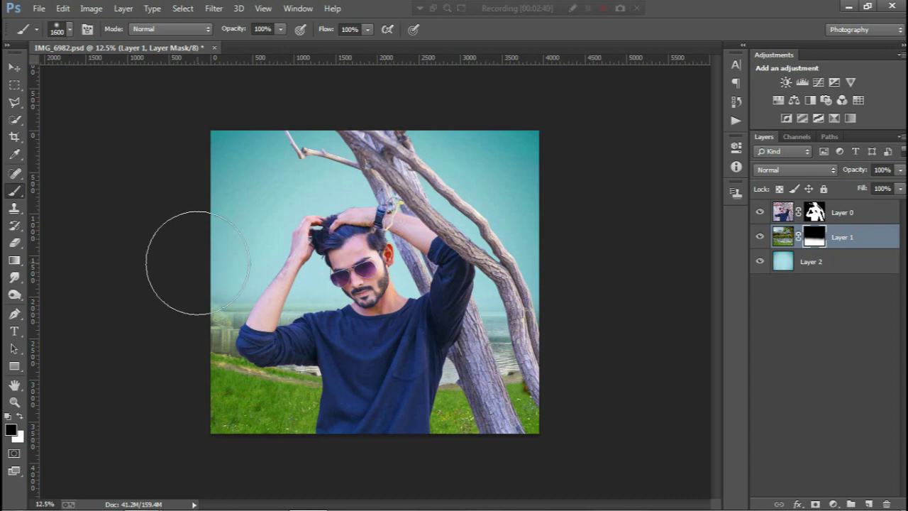
click(842, 261)
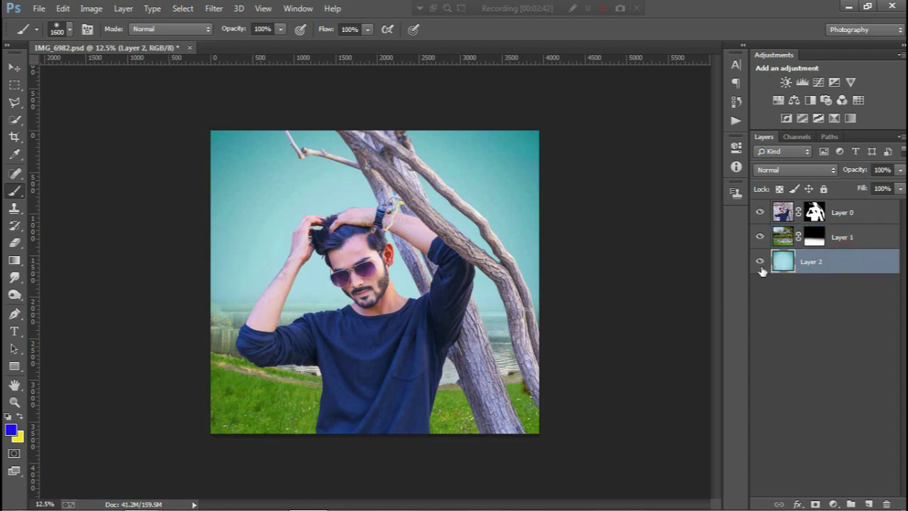
key(ctrl+t)
Apply a 30.5-pixel Gaussian Blur to the landscape Layer 1
double_click(500, 257)
click(859, 238)
click(788, 237)
click(213, 8)
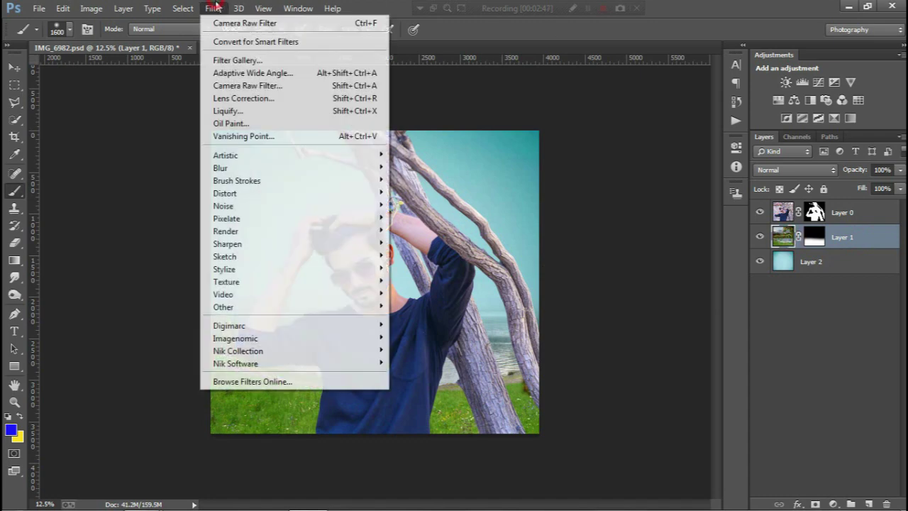
click(276, 166)
click(430, 262)
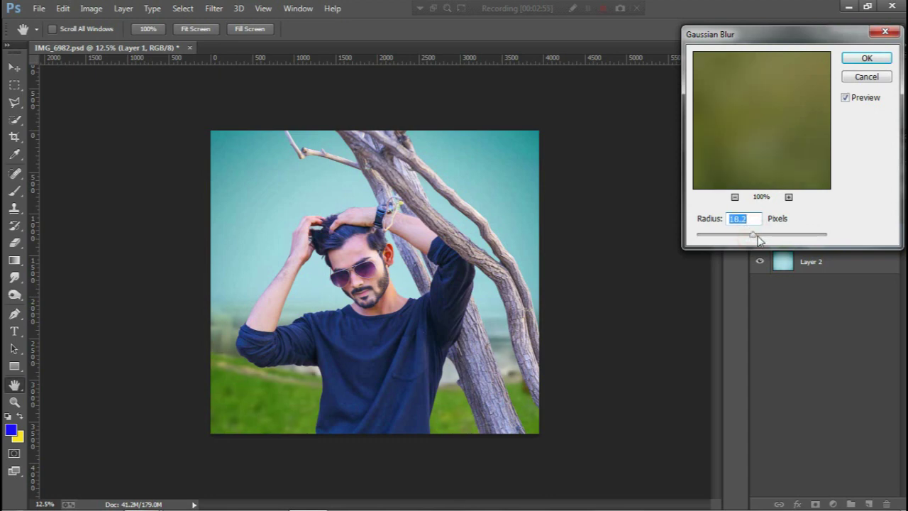
drag(758, 236, 761, 236)
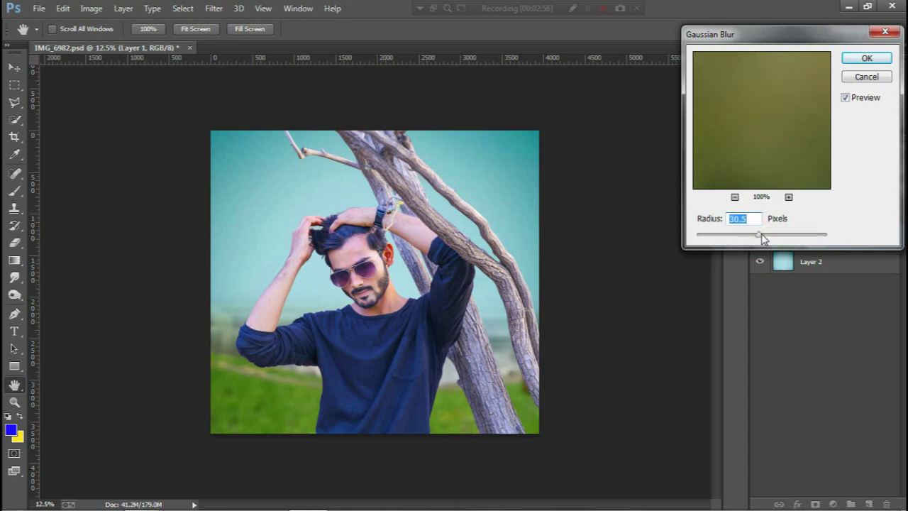
click(863, 60)
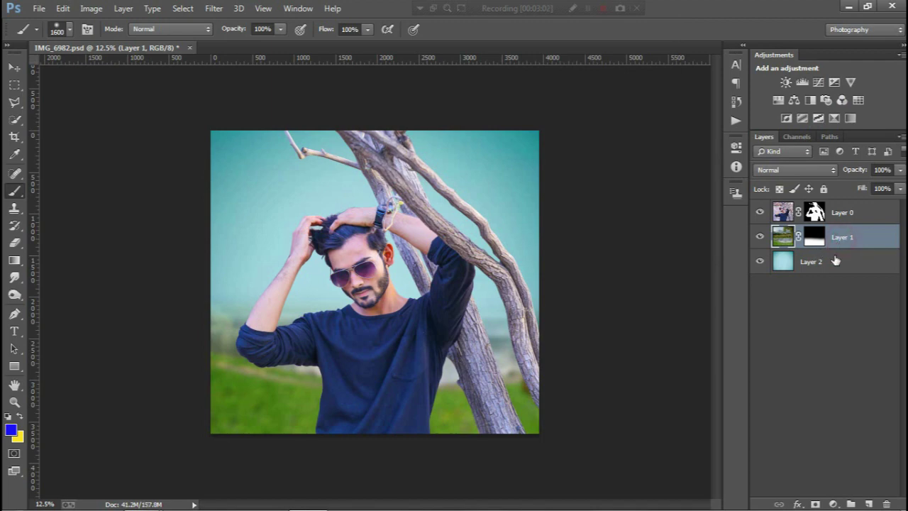
click(835, 261)
Move the teal sky layer down 271 px, then select Layer 0 and zoom into the sunglasses
key(v)
mouse_move(507, 203)
mouse_down()
mouse_move(507, 227)
mouse_move(506, 213)
mouse_up()
ctrl+click(447, 234)
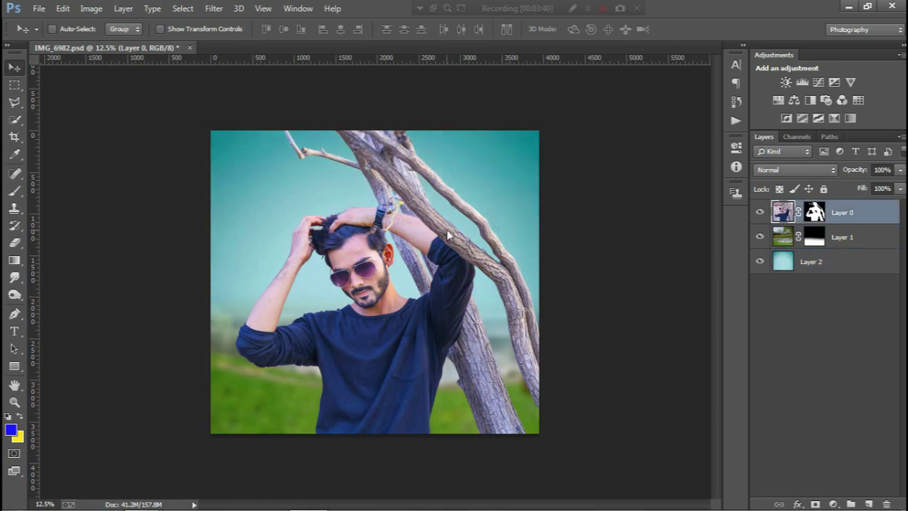
key(ctrl+plus)
key(ctrl+plus)
key(ctrl+plus)
key(ctrl+plus)
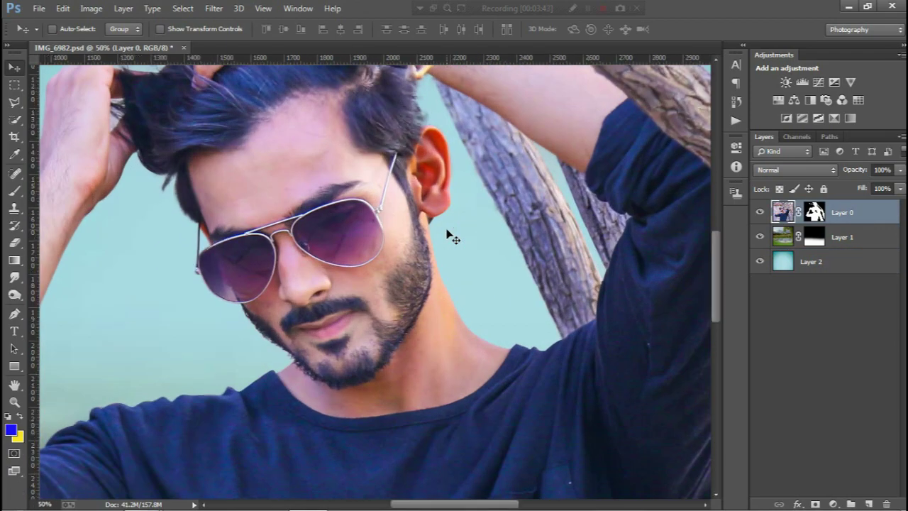
key(ctrl+plus)
key(ctrl+plus)
mouse_move(347, 213)
mouse_down()
mouse_move(426, 206)
mouse_move(535, 337)
mouse_up()
Quick-select both sunglass lenses, trimming the rim edge with a 35 px brush
key(p)
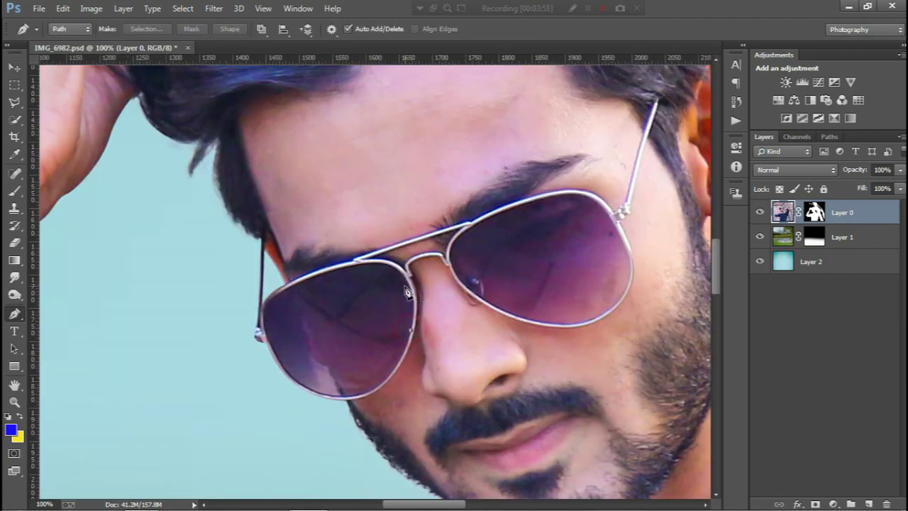
click(14, 119)
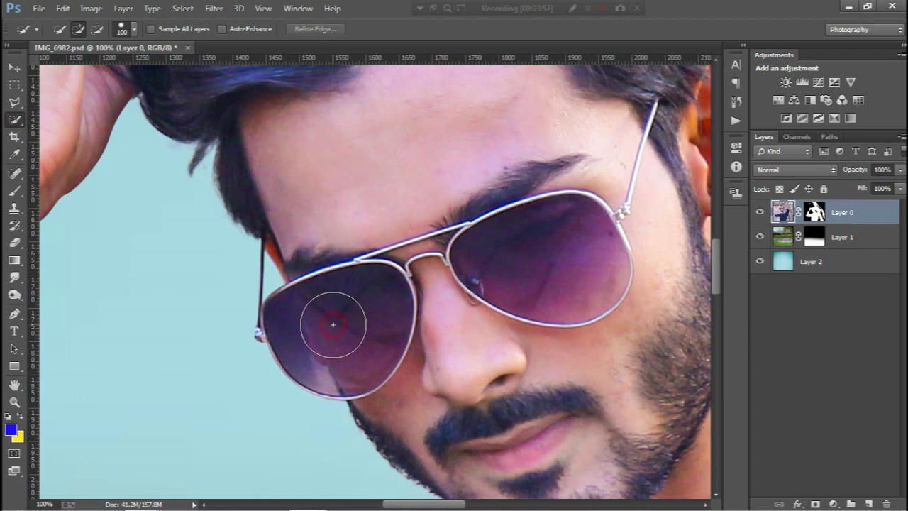
drag(333, 324, 386, 367)
click(555, 261)
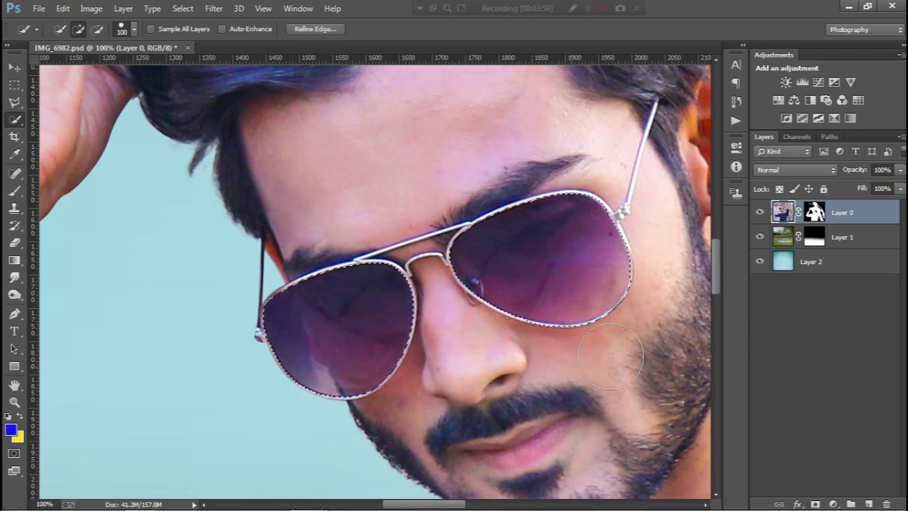
key(bracketleft)
key(bracketleft)
key(bracketleft)
key(bracketleft)
key(bracketleft)
drag(602, 325, 545, 338)
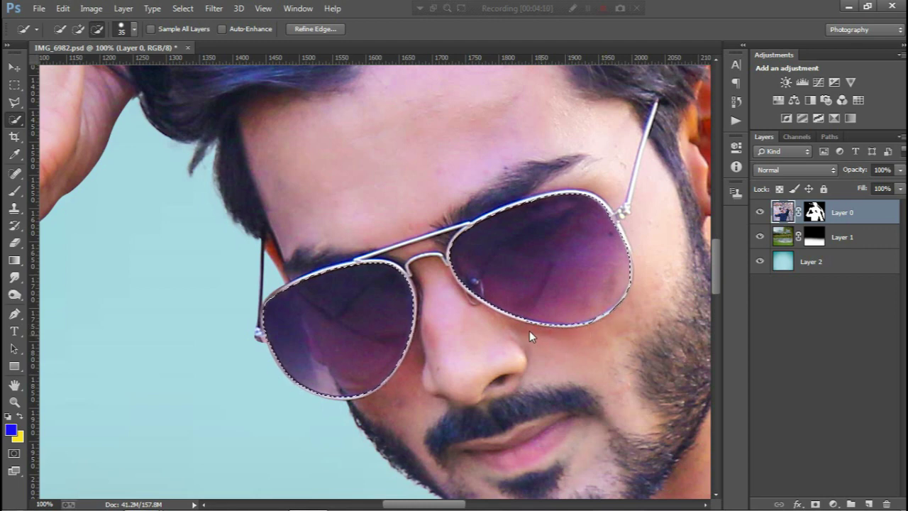
key(alt)
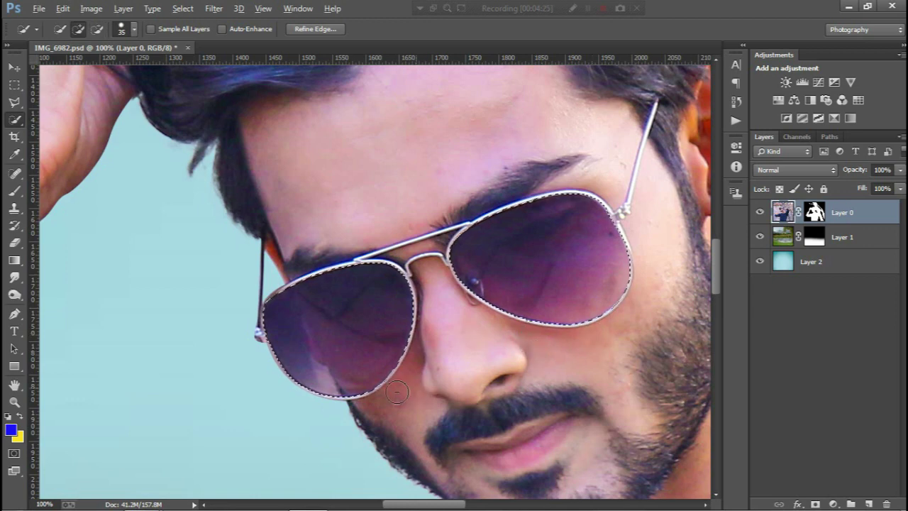
key(alt)
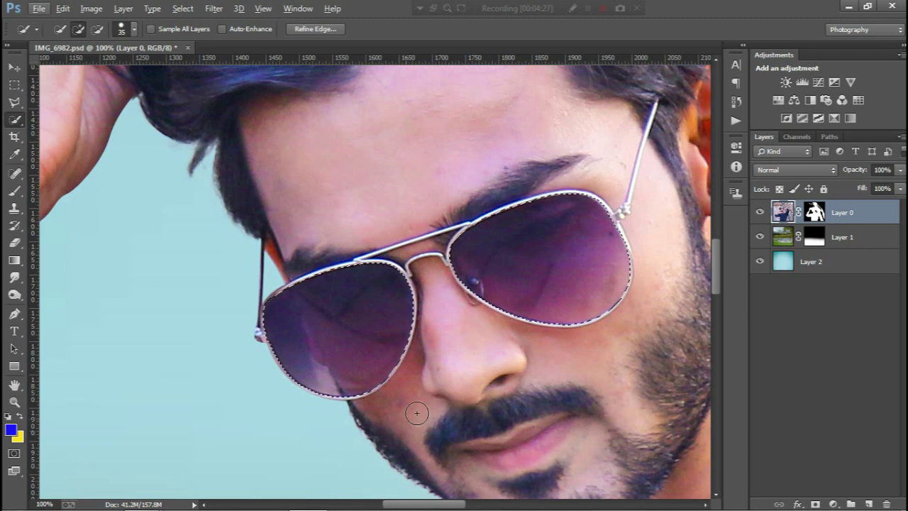
Add empty Layer 3 above the man and set a 1000 px brush
click(869, 503)
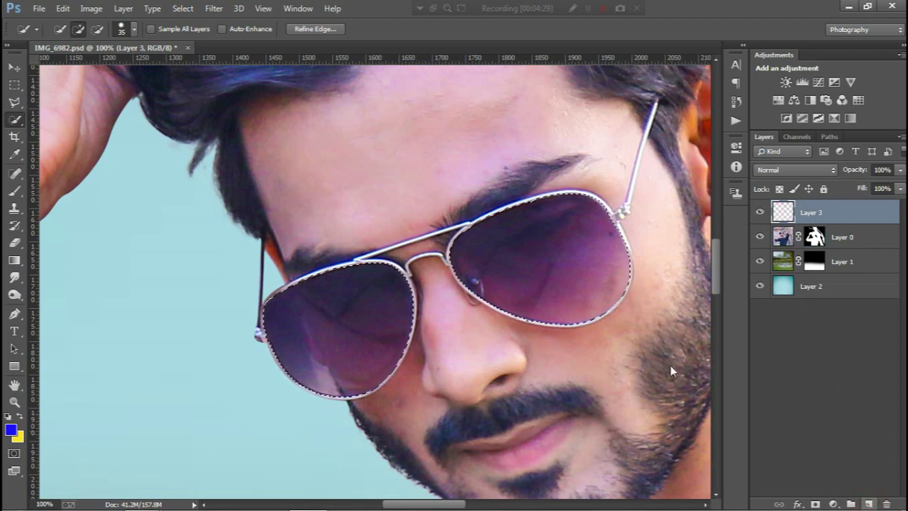
key(b)
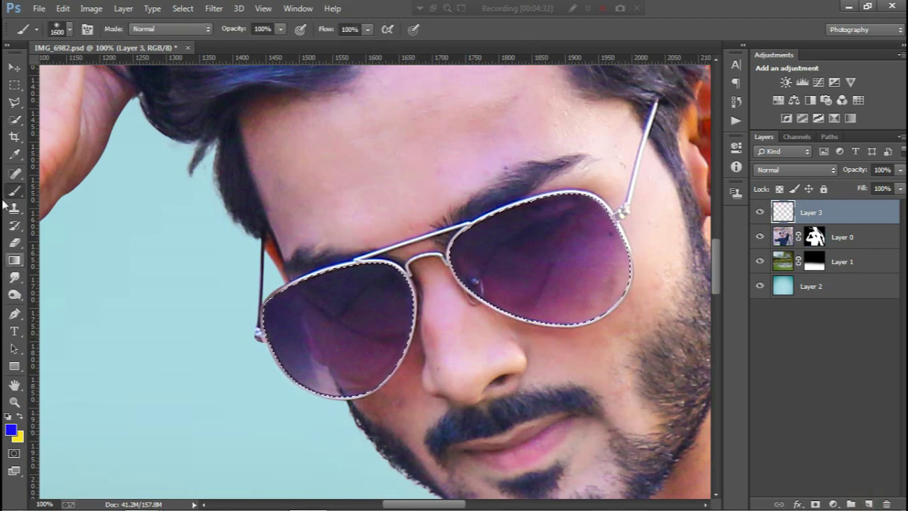
key(ctrl+minus)
key(ctrl+minus)
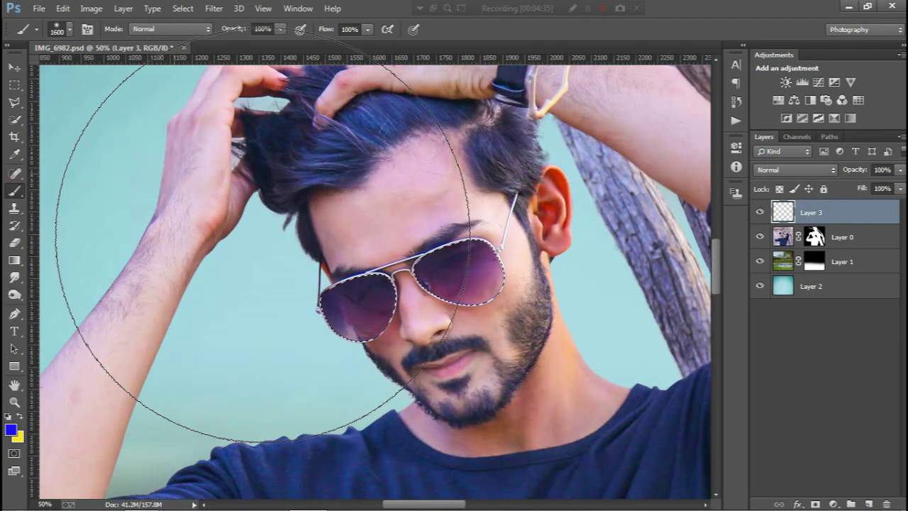
key(bracketleft)
key(bracketleft)
key(bracketleft)
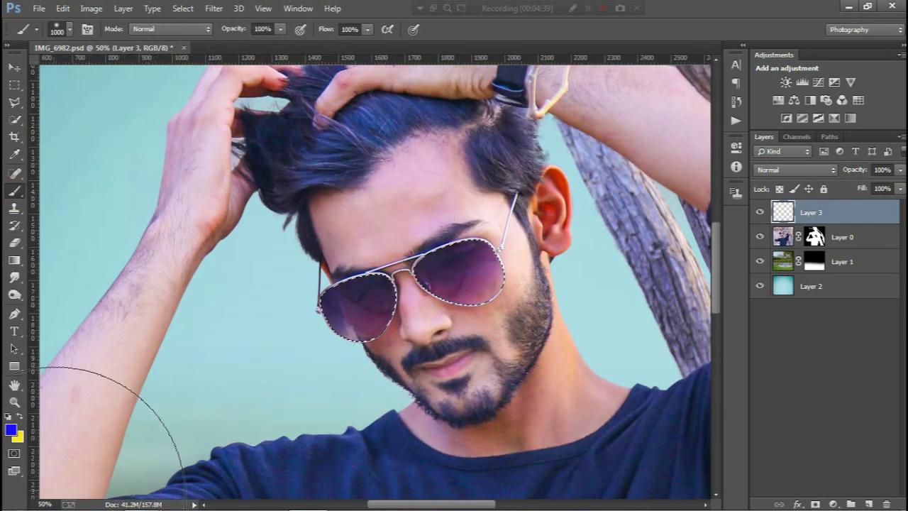
Restore blue and yellow as the colours and open the foreground Color Picker
click(20, 418)
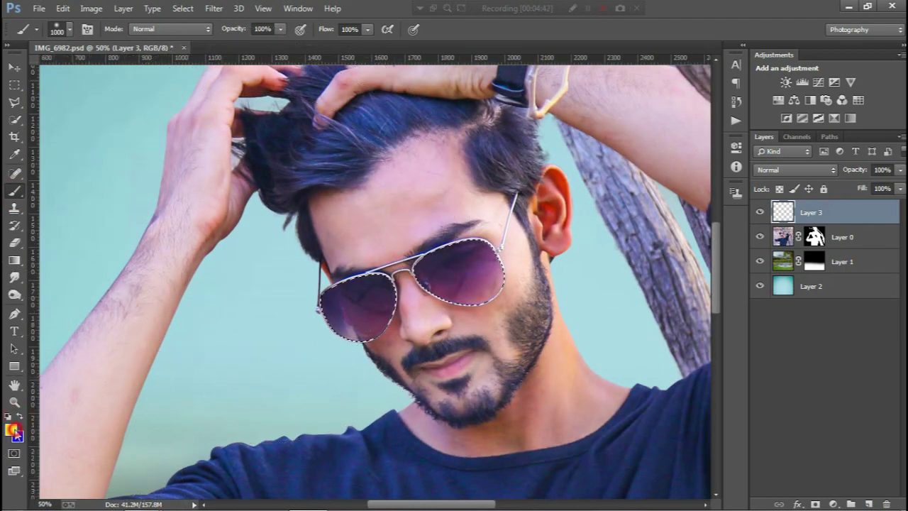
click(12, 428)
key(Escape)
key(x)
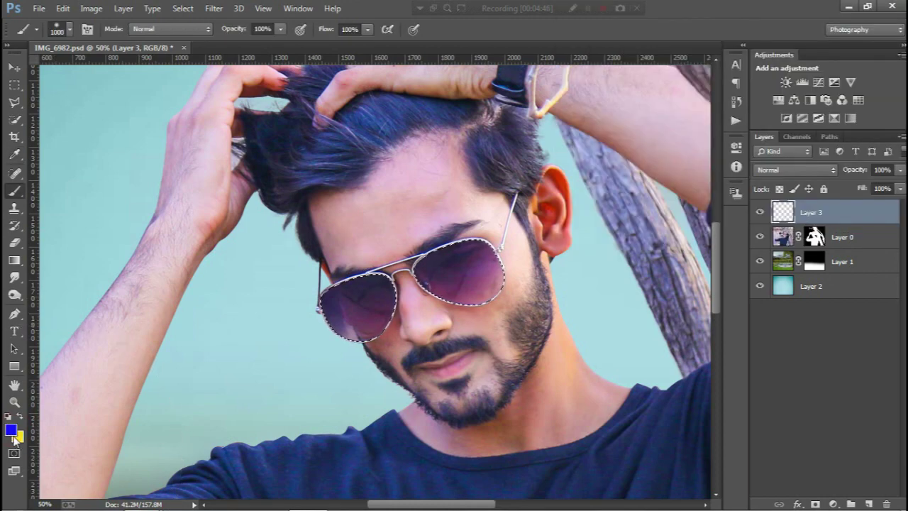
click(12, 430)
Set the foreground to cyan and paint both selected lenses with a 400 px brush
drag(753, 132, 758, 126)
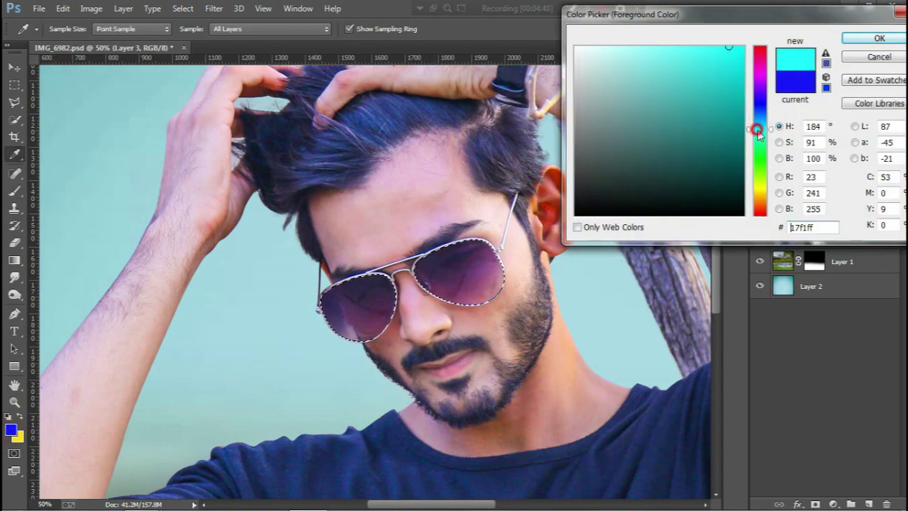
click(879, 38)
key(b)
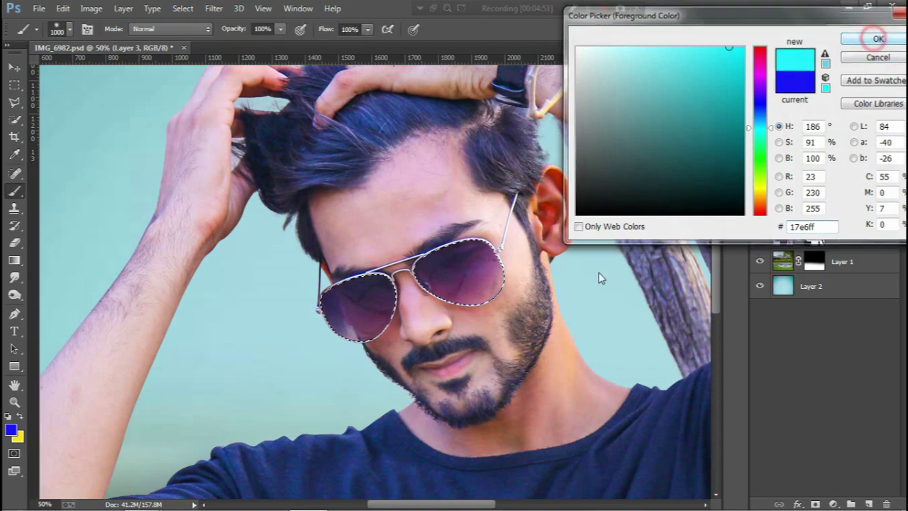
key(bracketleft)
key(bracketleft)
key(bracketleft)
mouse_move(461, 273)
mouse_down()
mouse_move(324, 375)
mouse_move(324, 331)
mouse_move(532, 296)
mouse_up()
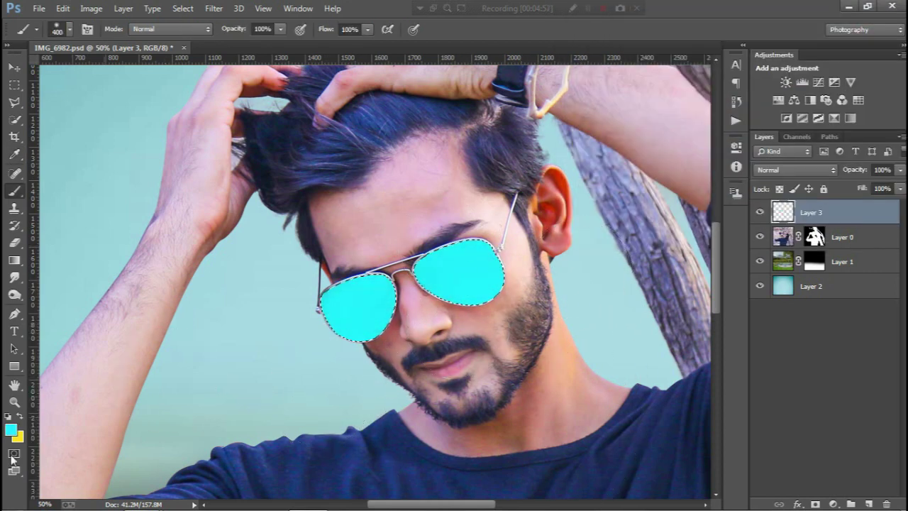
Change the foreground to blue and paint it across the cyan lenses
click(11, 430)
drag(775, 117, 765, 116)
click(869, 39)
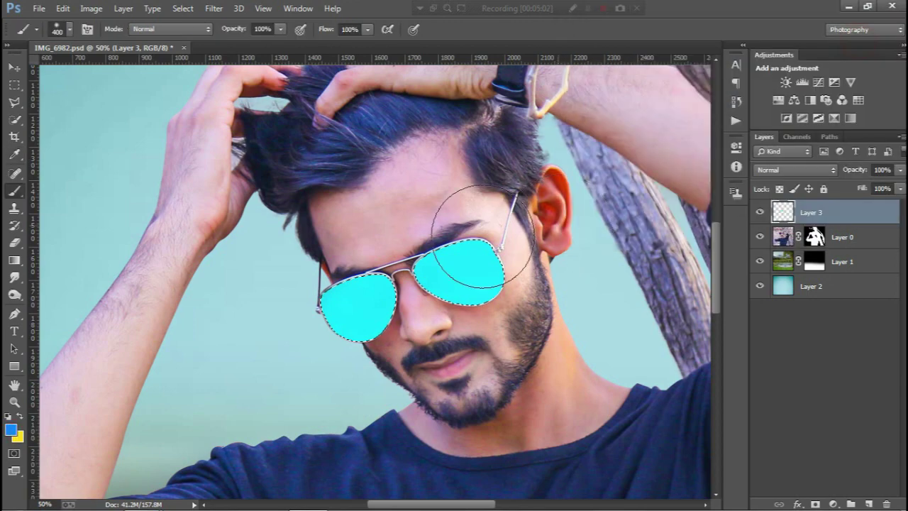
drag(487, 233, 416, 253)
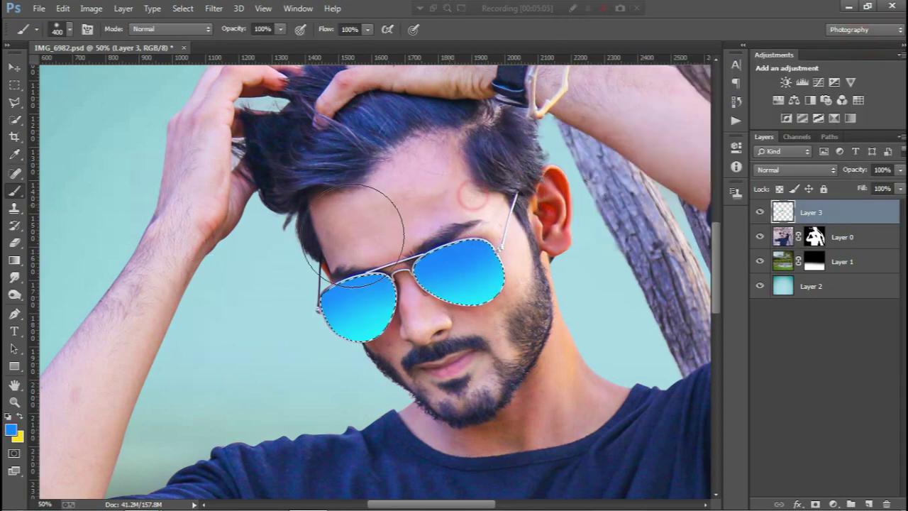
drag(485, 245, 335, 261)
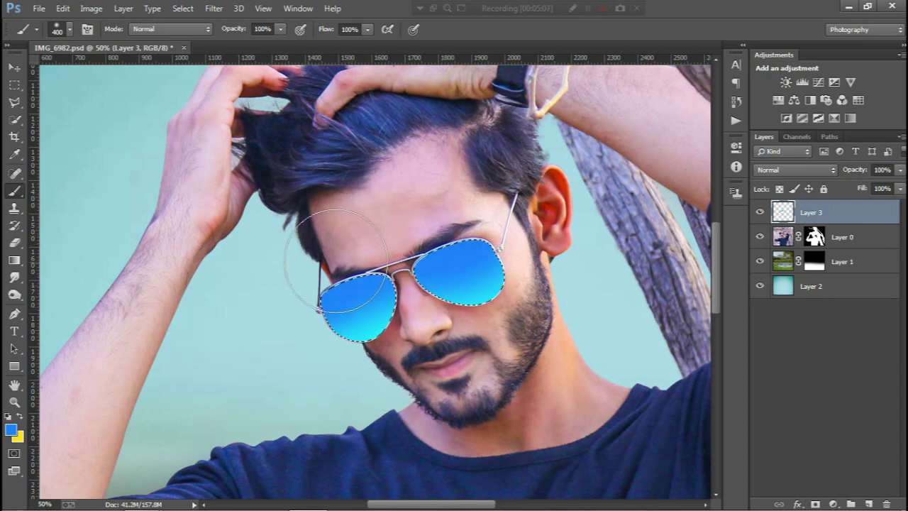
Switch to a pure deep blue and darken the tops of both lenses
click(10, 430)
drag(752, 123, 774, 102)
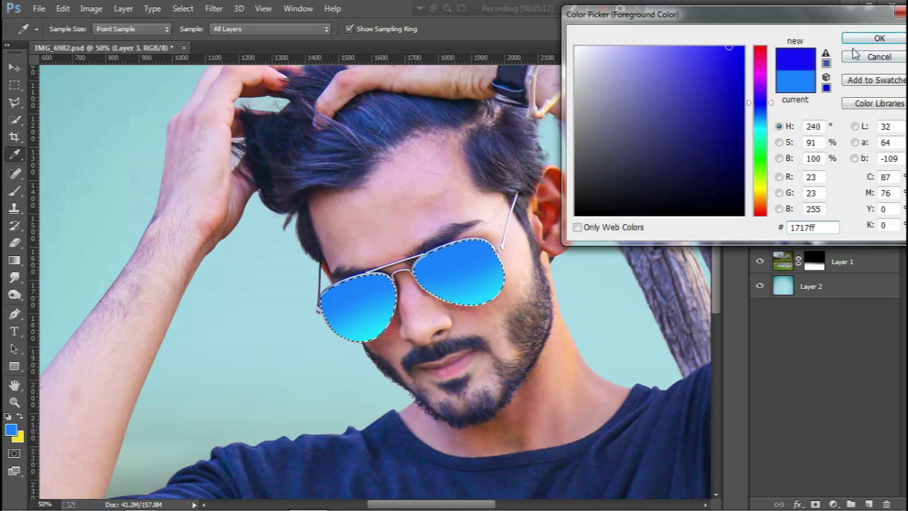
click(879, 38)
drag(398, 214, 304, 244)
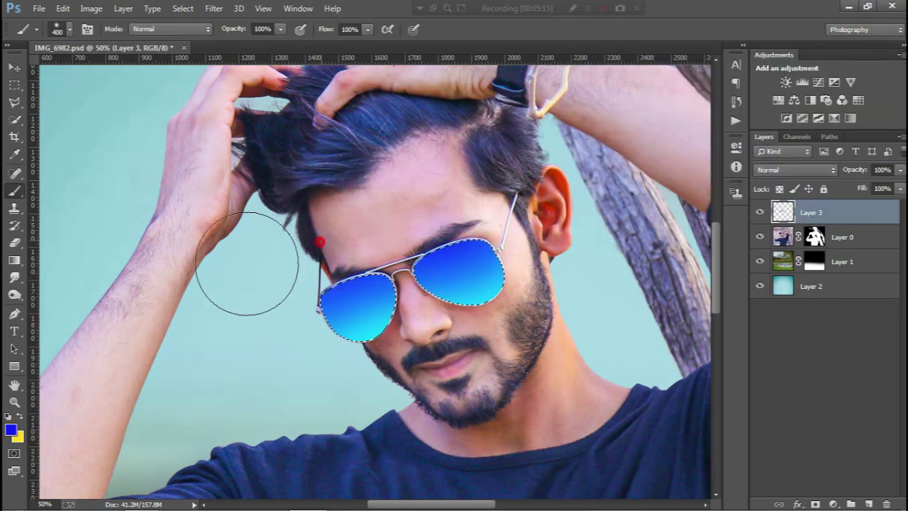
drag(248, 263, 456, 192)
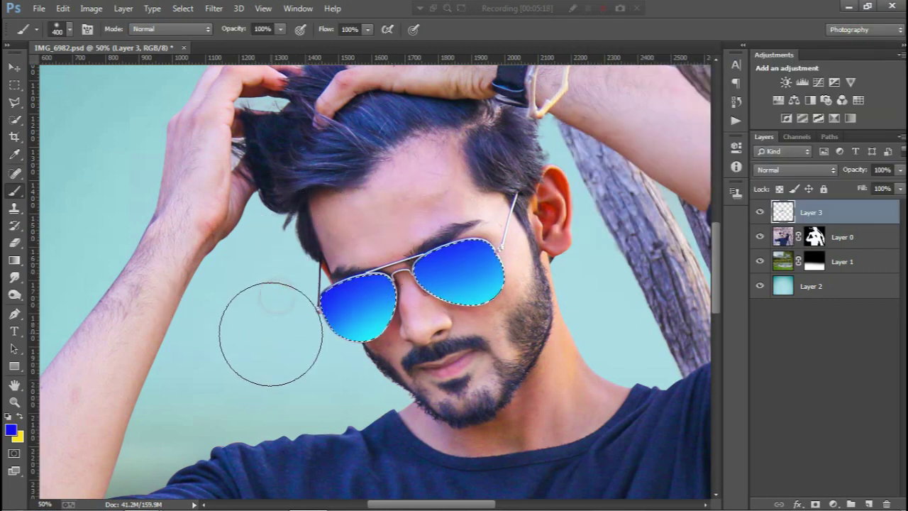
Deselect the lenses, zoom out to fit the photo, and start shifting Hue/Saturation
key(ctrl+d)
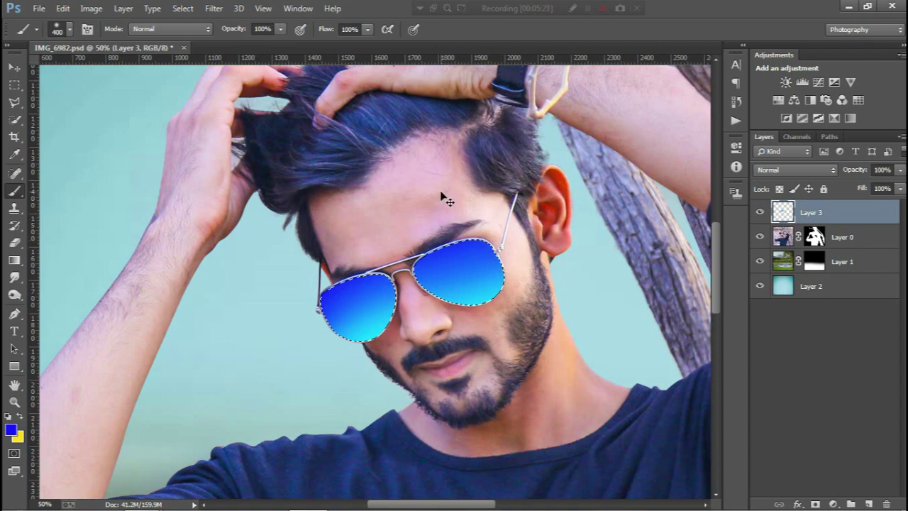
key(ctrl+minus)
key(ctrl+minus)
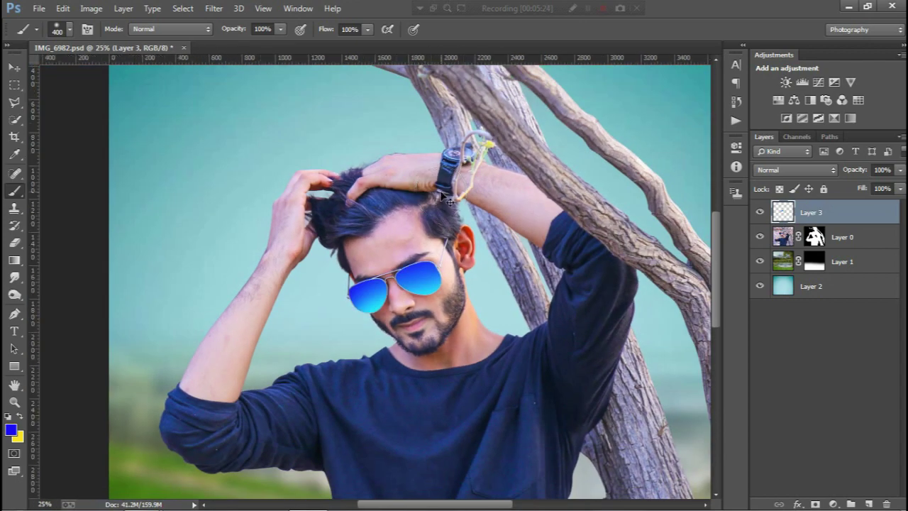
key(ctrl+minus)
key(ctrl+minus)
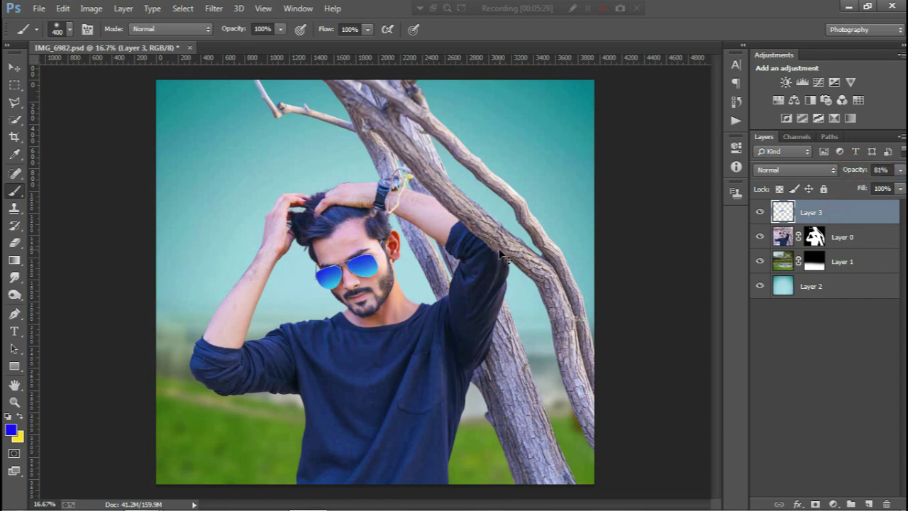
key(ctrl+u)
mouse_move(714, 152)
mouse_down()
mouse_move(764, 152)
mouse_move(743, 160)
mouse_move(696, 153)
mouse_move(709, 155)
mouse_move(701, 181)
mouse_up()
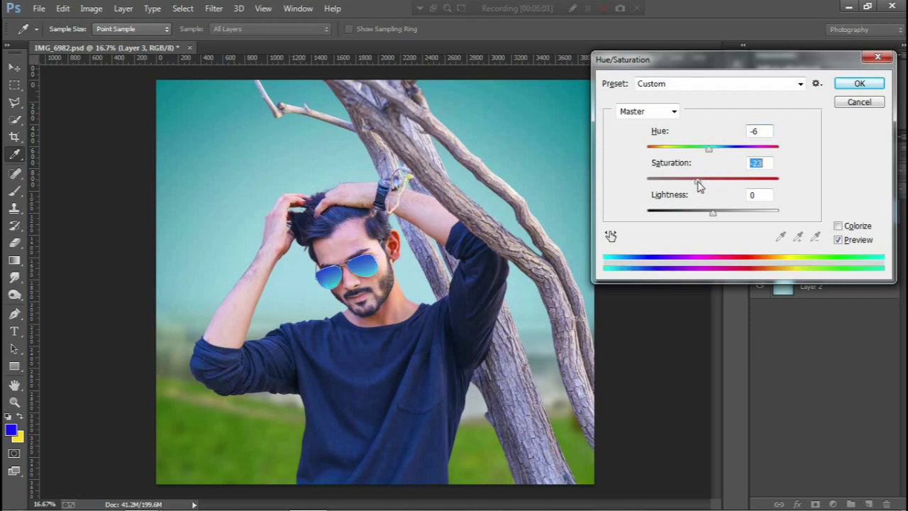
Apply Hue −6, Saturation −23 to the lens tint and zoom out to fit the image
click(845, 83)
key(ctrl+plus)
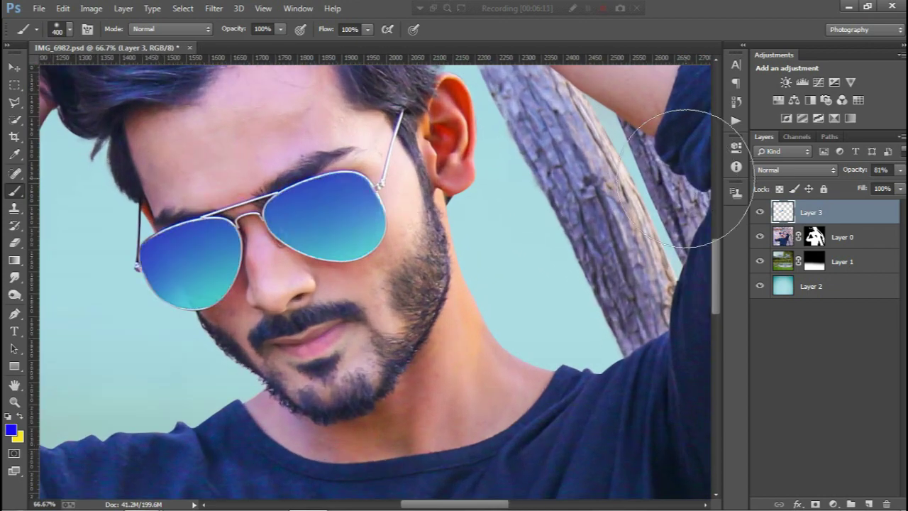
key(ctrl+minus)
key(ctrl+minus)
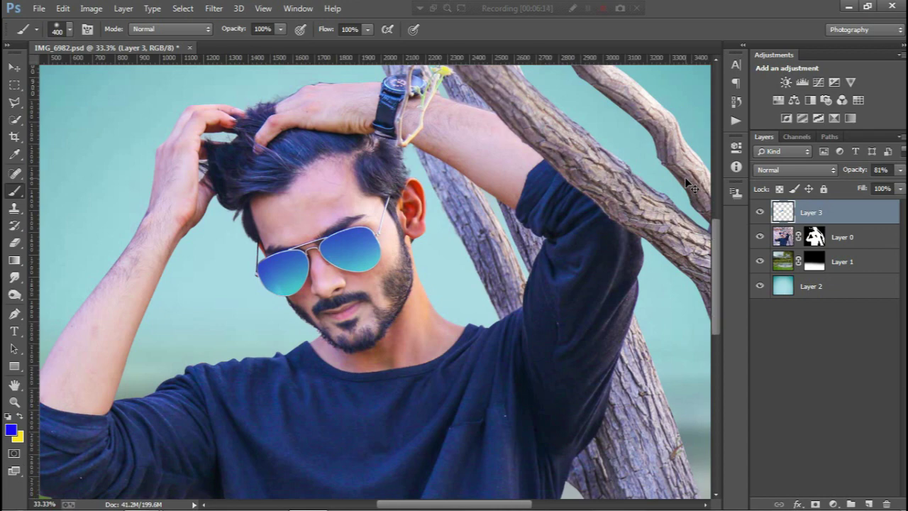
key(ctrl+minus)
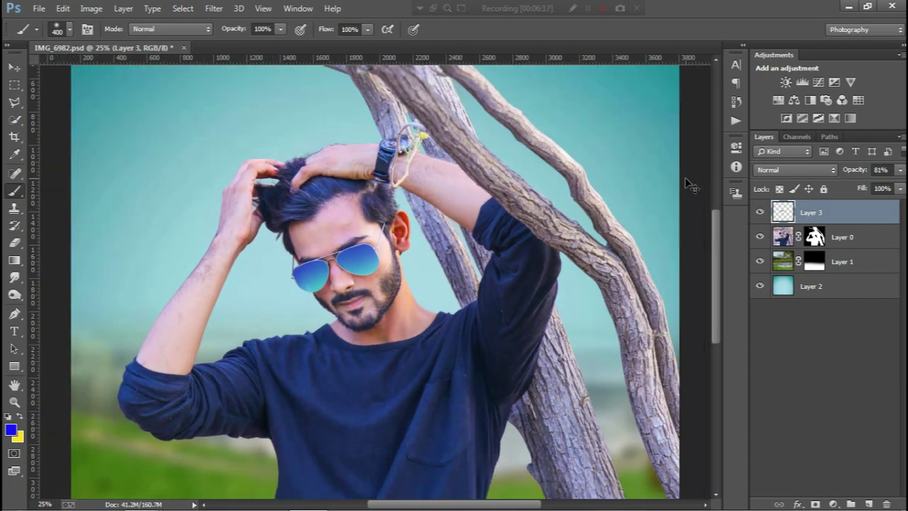
key(ctrl+minus)
key(ctrl+minus)
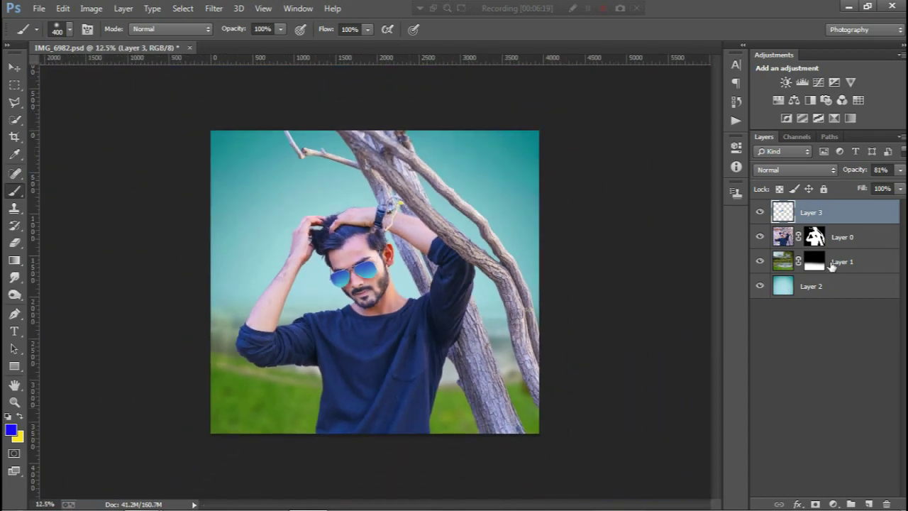
On a new layer, paint a warm yellow 2100 px soft glow over the face
click(868, 503)
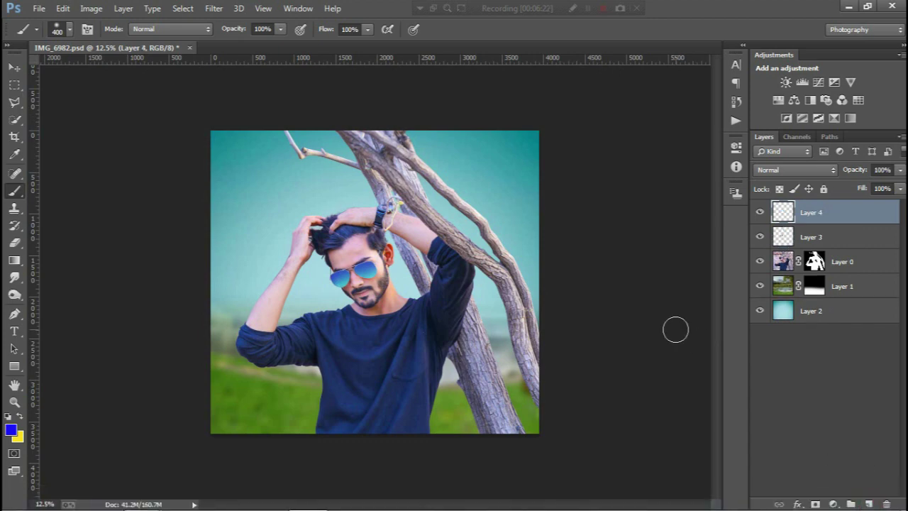
click(12, 428)
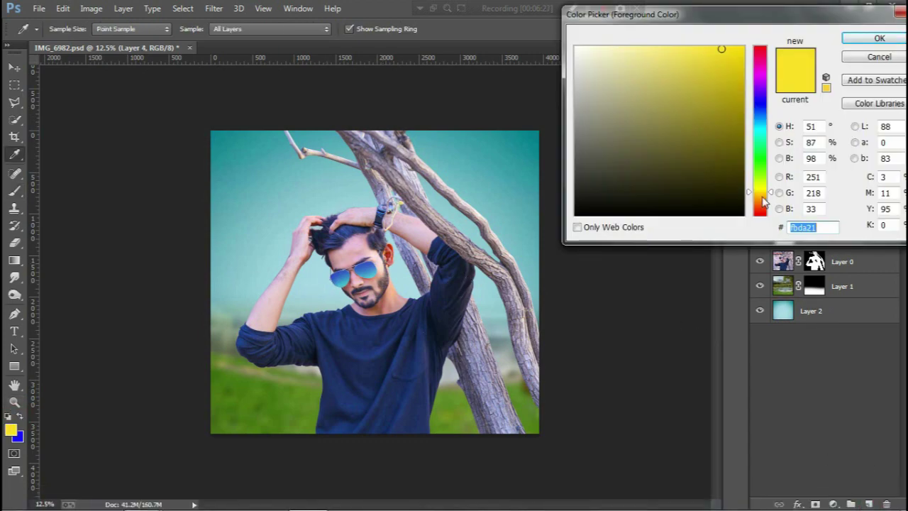
drag(769, 193, 769, 194)
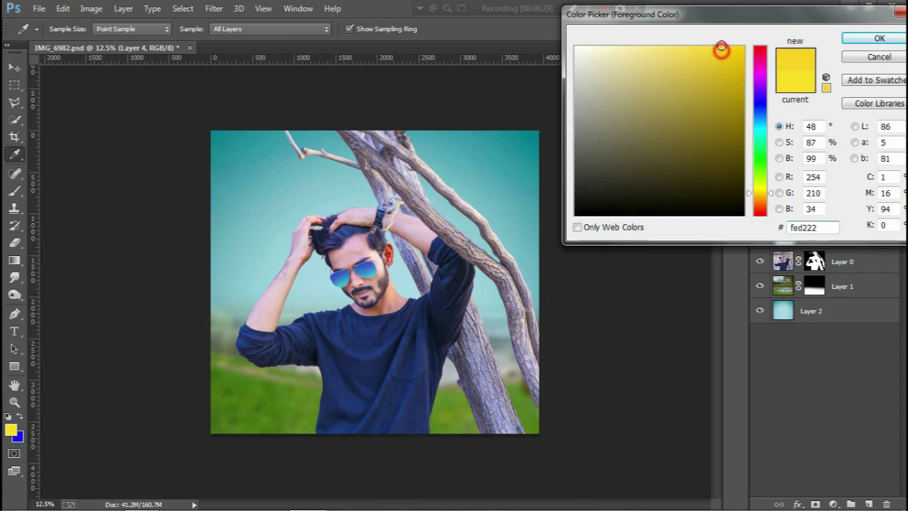
click(878, 38)
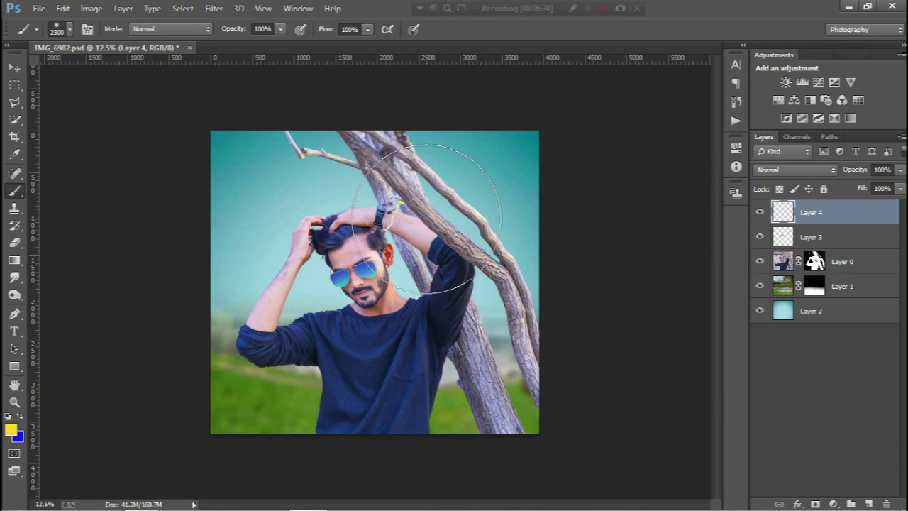
key(bracketright)
key(bracketright)
key(bracketright)
key(bracketright)
key(bracketright)
click(379, 294)
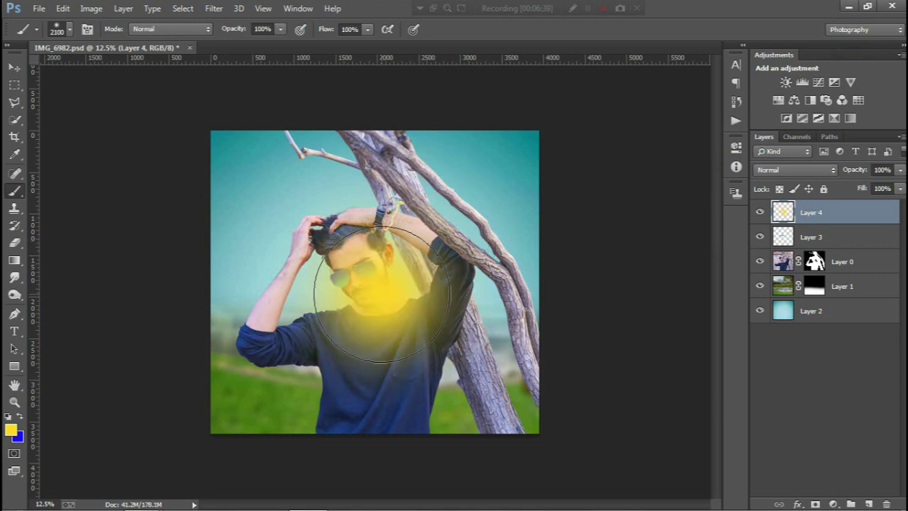
Switch to a 600 px white brush (ffffff) and set the glow layer to Screen
key(bracketleft)
key(bracketleft)
key(bracketleft)
key(bracketleft)
key(bracketleft)
key(bracketleft)
key(bracketleft)
key(bracketleft)
key(bracketleft)
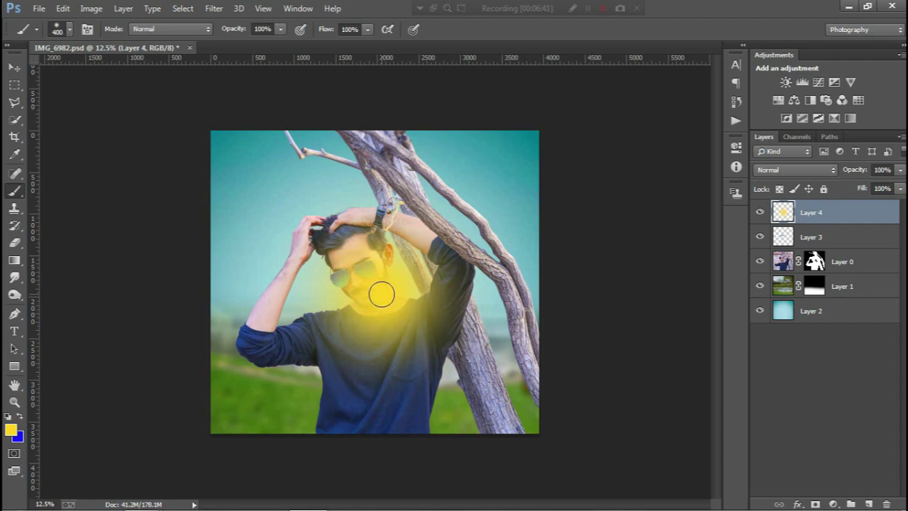
click(11, 430)
text(ffffff)
key(Return)
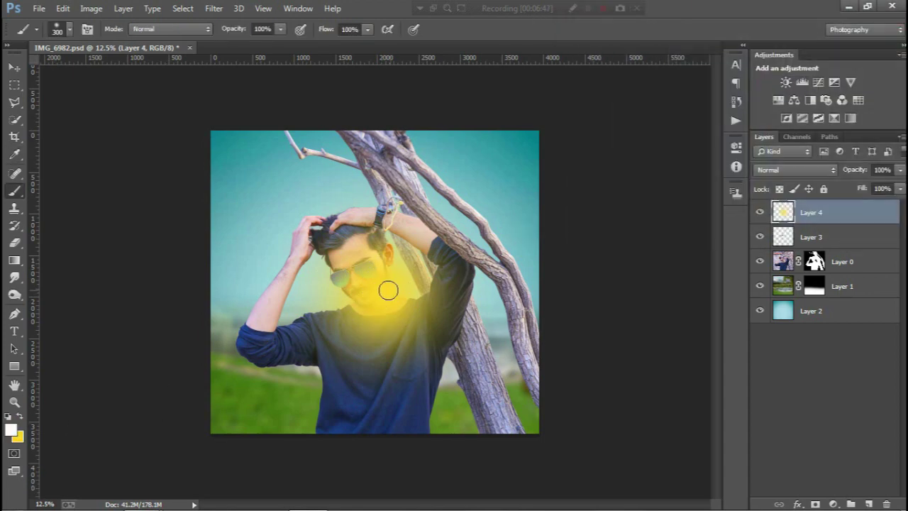
click(765, 170)
click(769, 112)
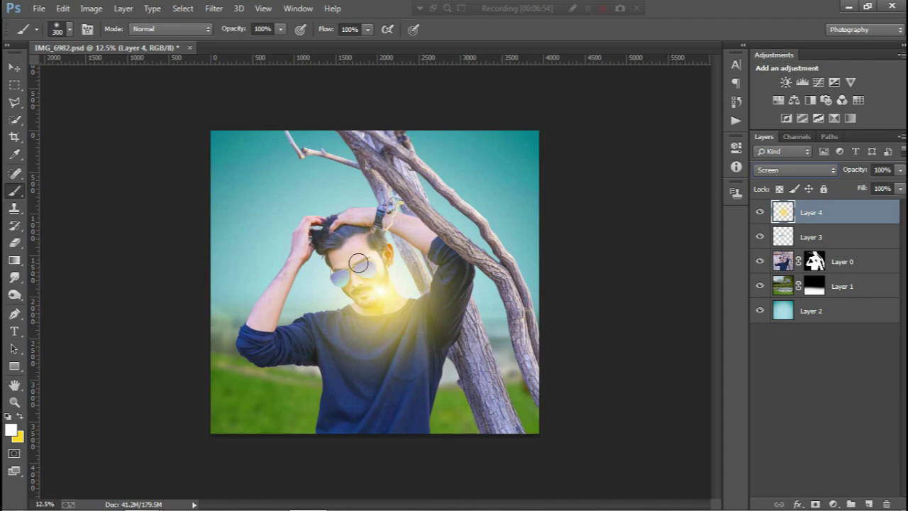
Move the glow onto the right trunk, enlarge it to about 133%, dim opacity and lower it
key(v)
drag(362, 268, 490, 307)
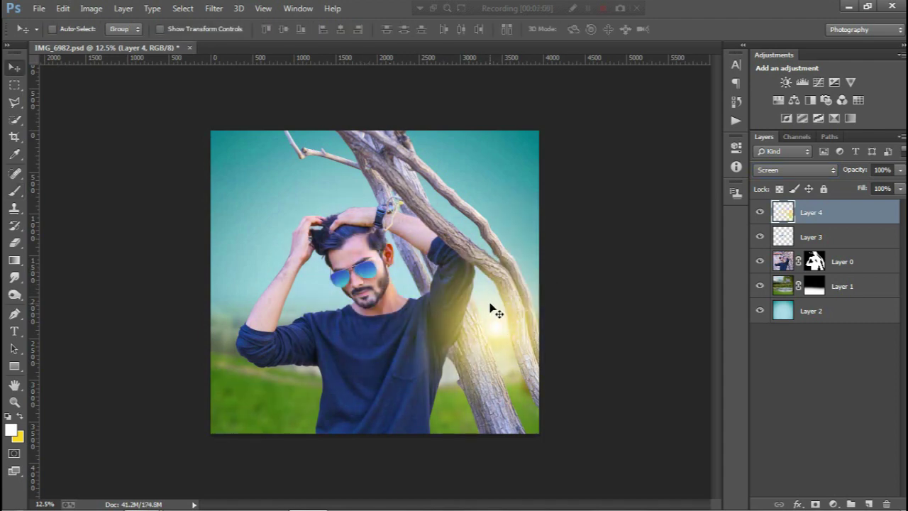
key(ctrl+t)
drag(353, 189, 307, 144)
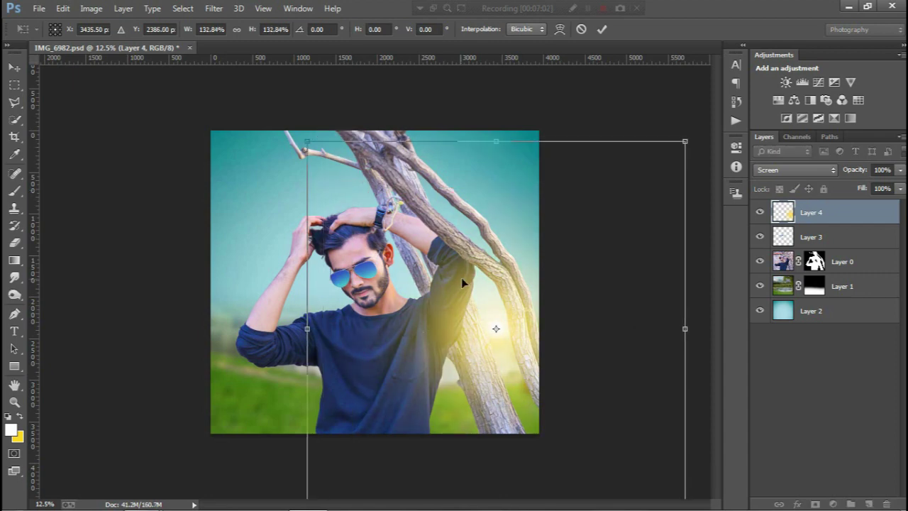
key(Return)
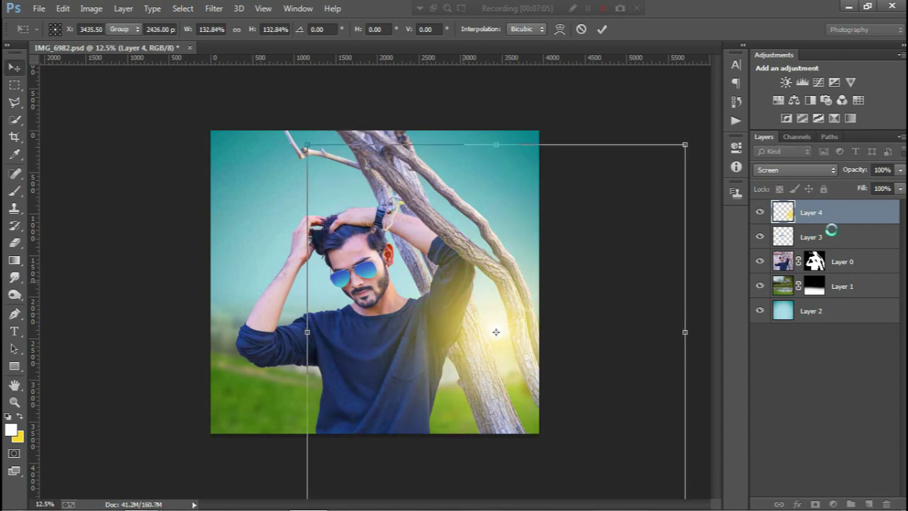
drag(847, 173, 835, 175)
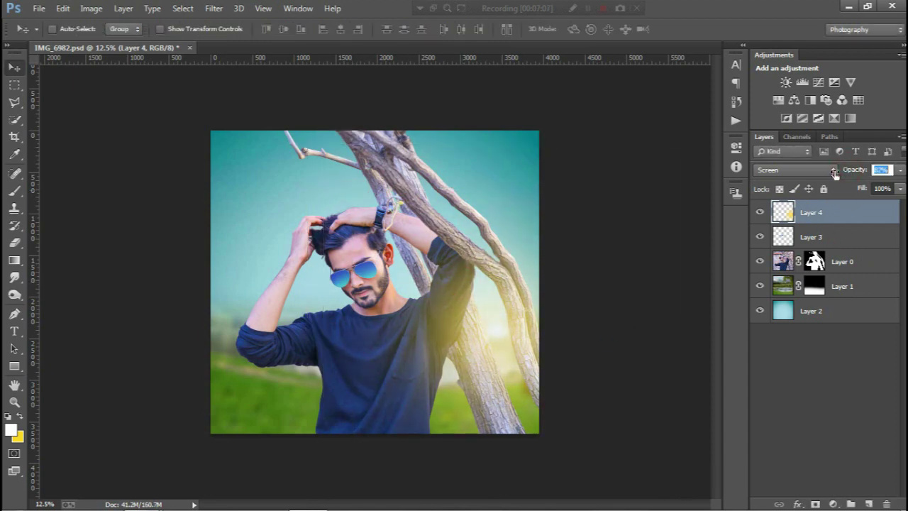
text(68)
drag(500, 352, 502, 356)
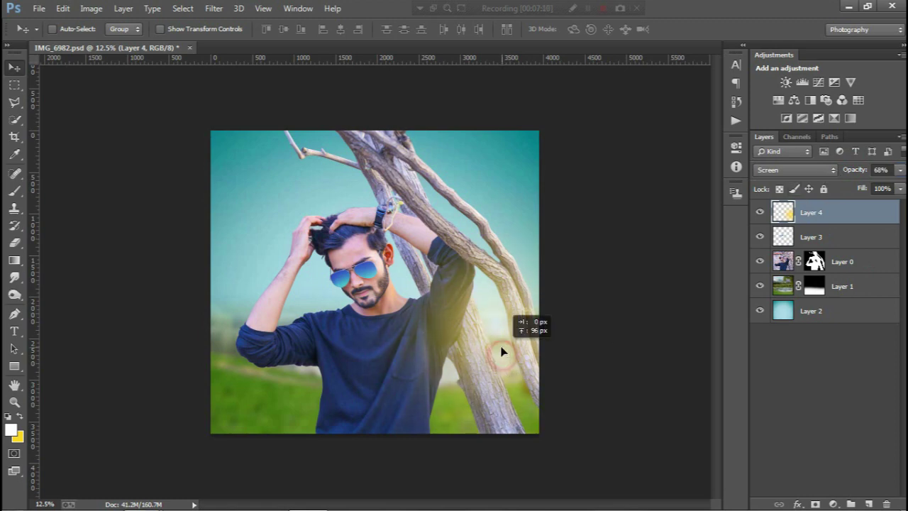
Scale the glow layer down to about 89%, nudge it, and commit
key(ctrl+t)
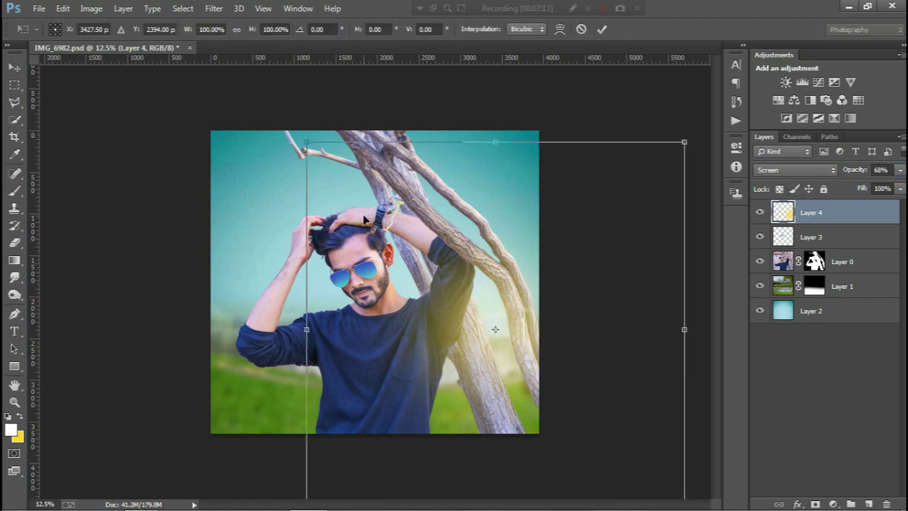
drag(307, 145, 325, 156)
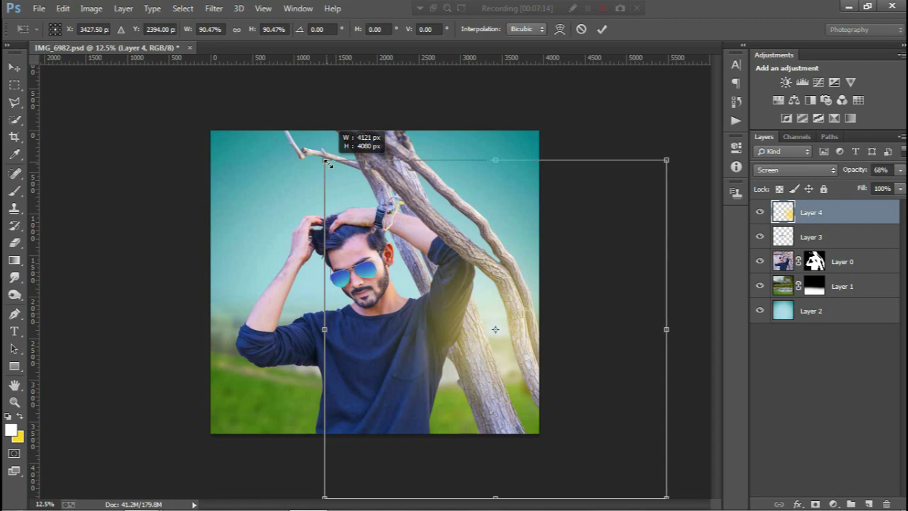
click(450, 281)
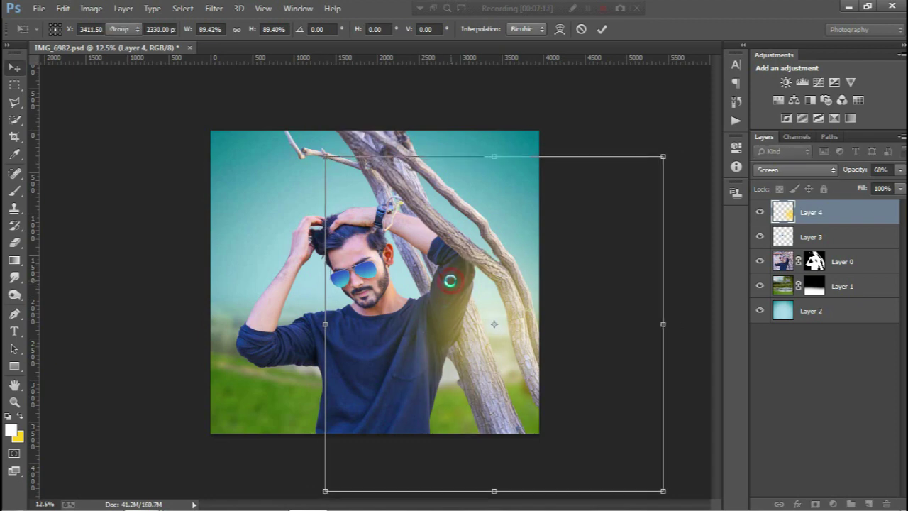
double_click(506, 367)
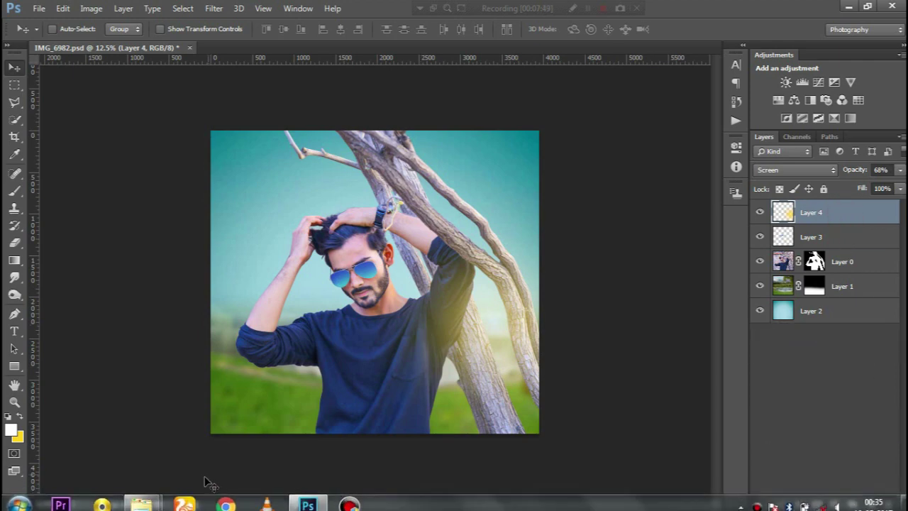
mouse_move(141, 503)
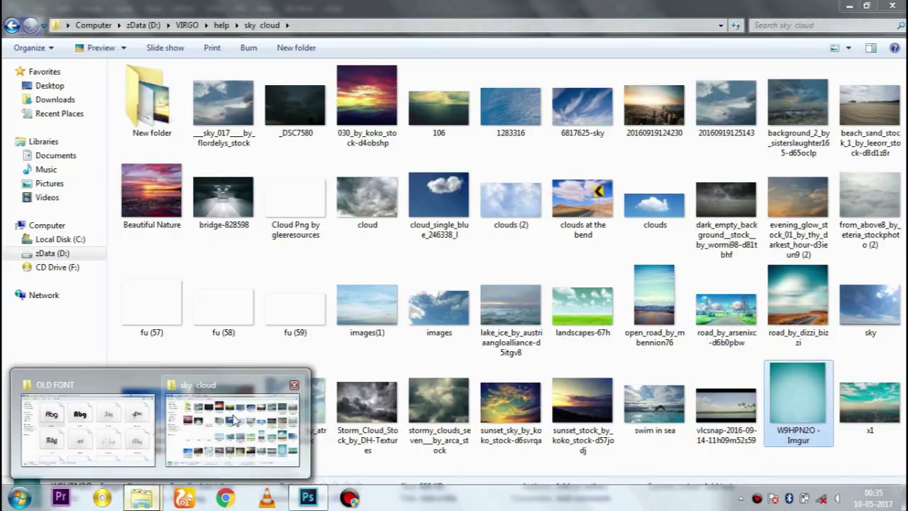
Open the treee folder in Explorer and drag the raspberry_bush image into Photoshop
click(234, 419)
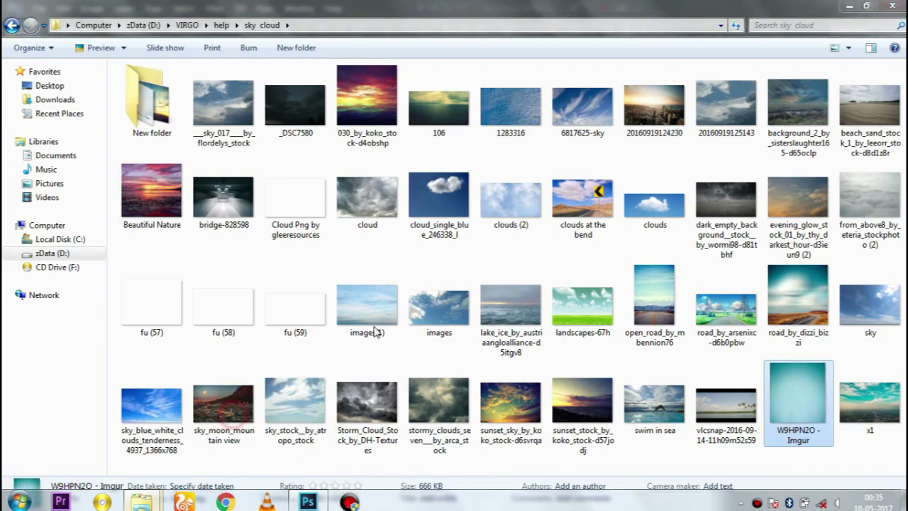
key(BackSpace)
key(t)
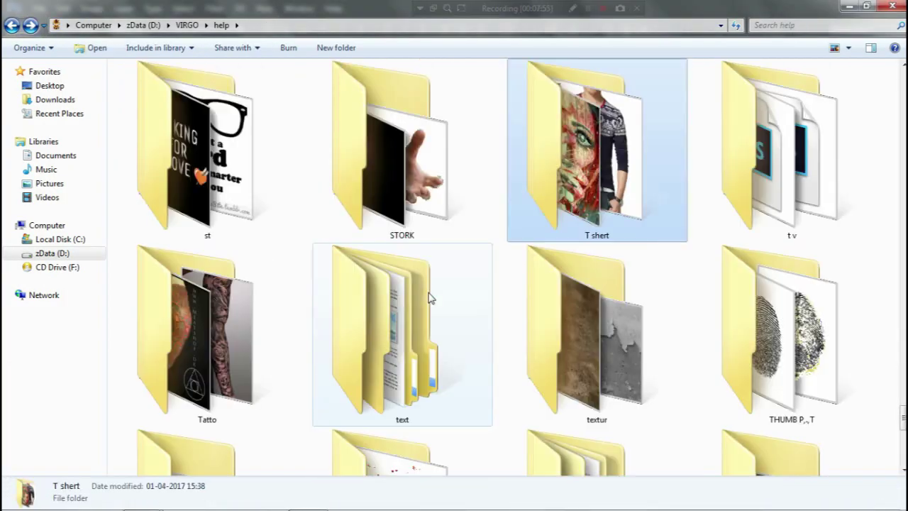
key(t)
key(t)
key(t)
key(t)
key(t)
key(t)
key(Return)
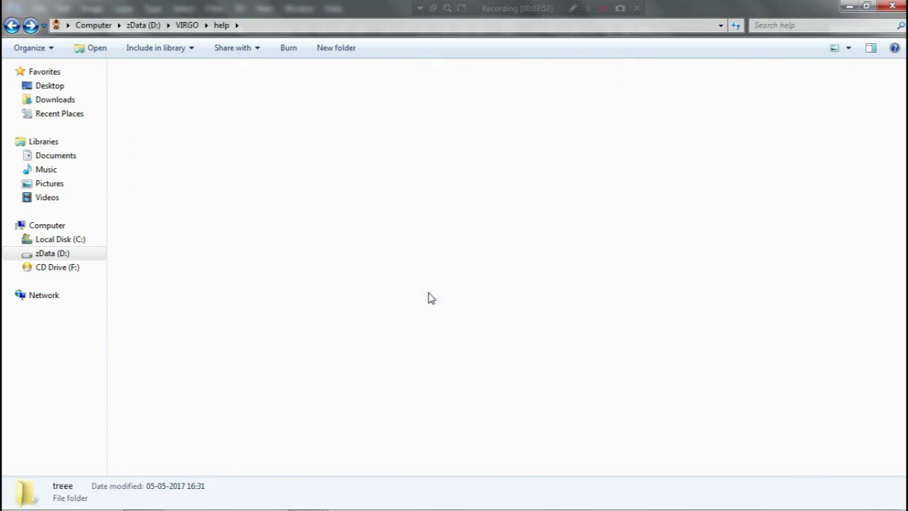
key(Right)
key(Right)
key(Right)
key(Down)
key(Right)
key(Right)
key(Right)
key(Right)
key(Right)
key(Right)
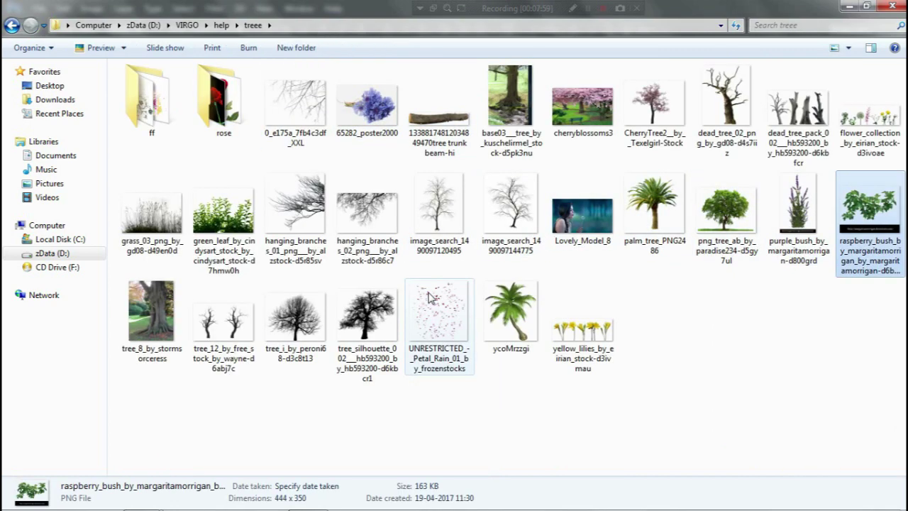
mouse_move(882, 193)
mouse_down()
mouse_move(780, 390)
mouse_move(457, 42)
mouse_move(466, 65)
mouse_up()
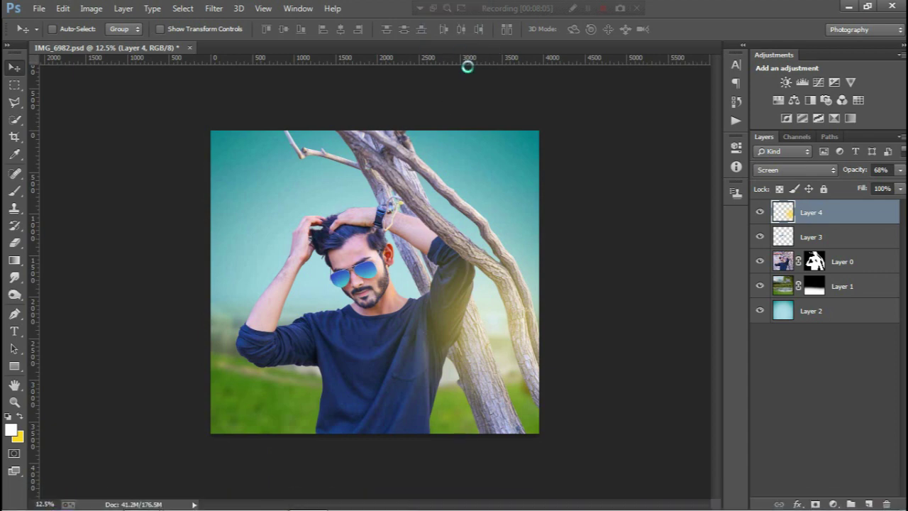
Bring in the bush as Layer 5 below Layer 4 and enlarge it across the photo's bottom
key(m)
mouse_move(331, 196)
mouse_down()
mouse_move(58, 88)
mouse_move(434, 303)
mouse_up()
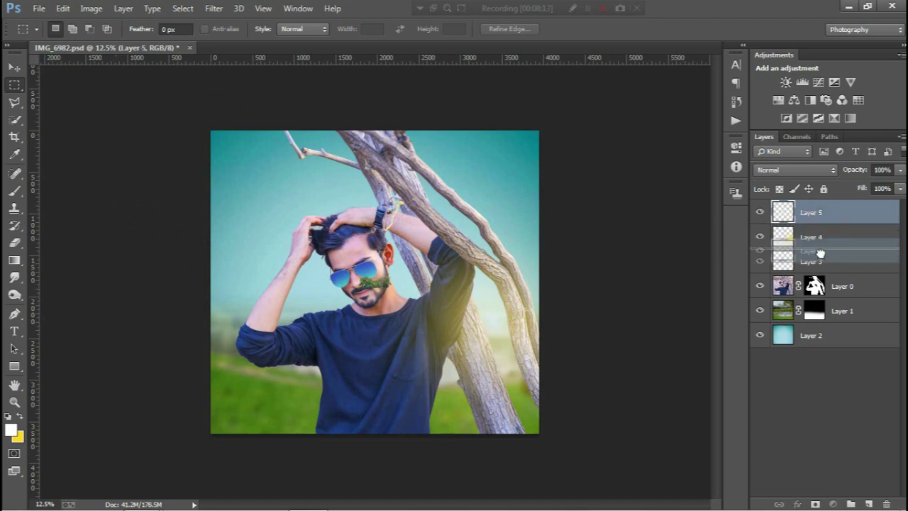
drag(825, 214, 820, 261)
key(ctrl+t)
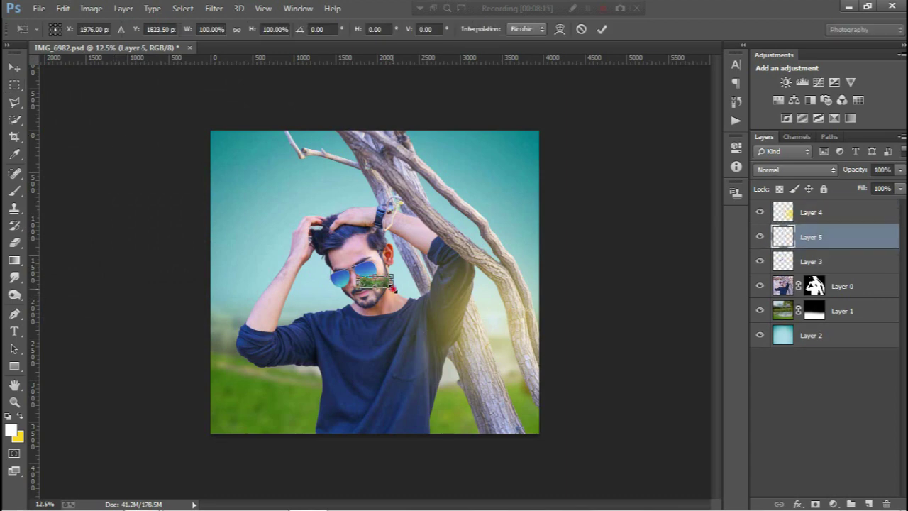
mouse_move(392, 288)
mouse_down()
mouse_move(516, 336)
mouse_move(468, 401)
mouse_move(461, 438)
mouse_move(537, 490)
mouse_up()
mouse_move(494, 399)
mouse_down()
mouse_move(496, 434)
mouse_move(502, 413)
mouse_up()
key(Return)
key(m)
Flip the bush layer horizontally and shift it right along the bottom
key(v)
key(ctrl+t)
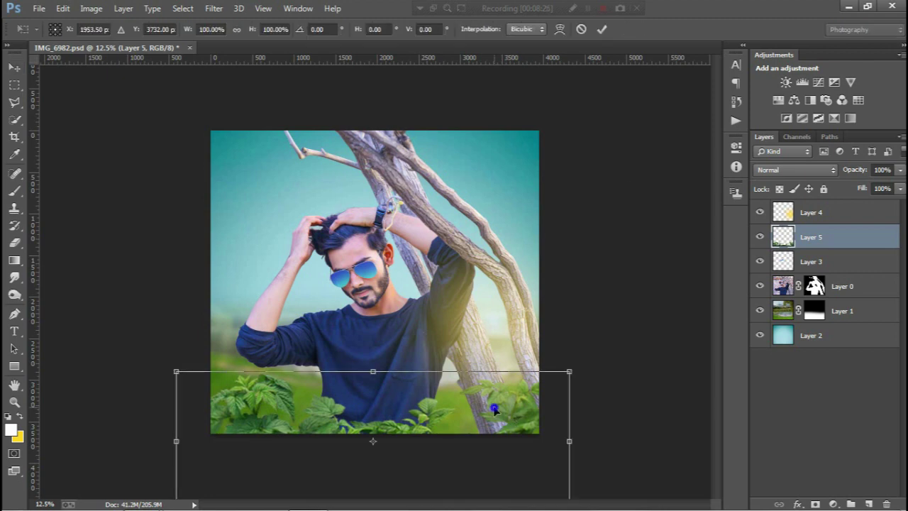
right_click(494, 409)
click(525, 381)
mouse_move(434, 396)
mouse_down()
mouse_move(450, 397)
mouse_move(453, 414)
mouse_move(438, 278)
mouse_move(437, 344)
mouse_move(468, 434)
mouse_up()
Apply a 34.6-pixel Gaussian Blur to the bush foliage on Layer 5
key(Return)
click(213, 7)
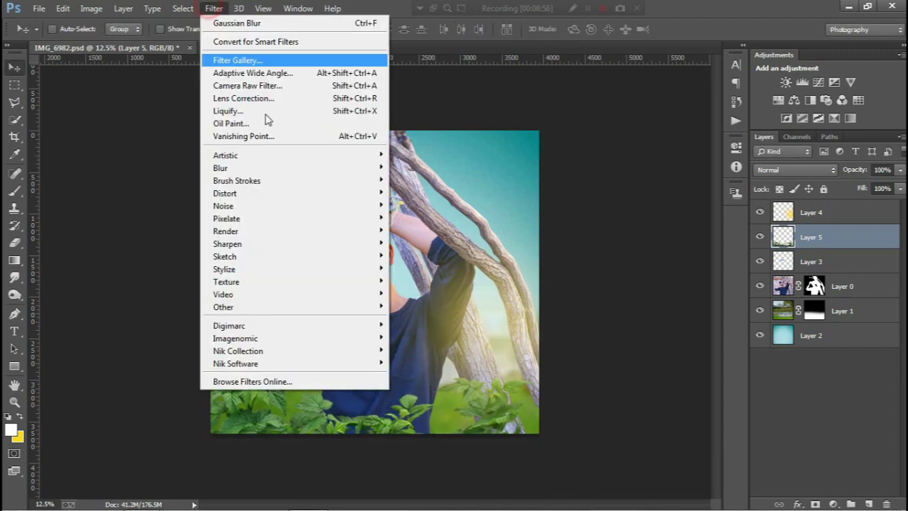
mouse_move(221, 168)
click(418, 263)
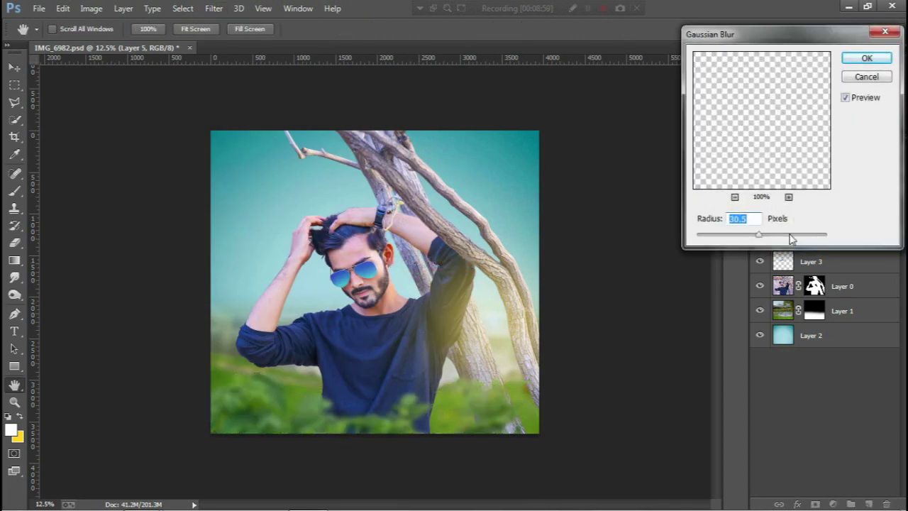
drag(761, 239, 765, 233)
click(864, 57)
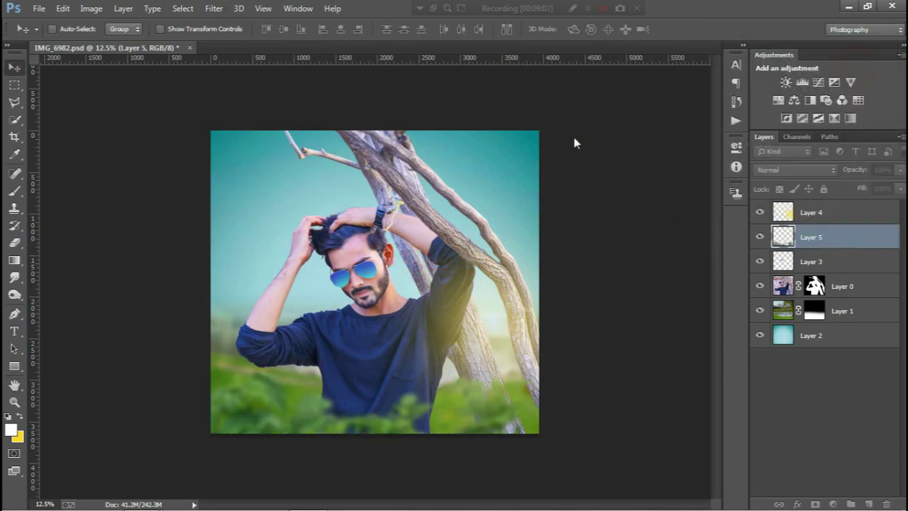
click(35, 9)
click(74, 7)
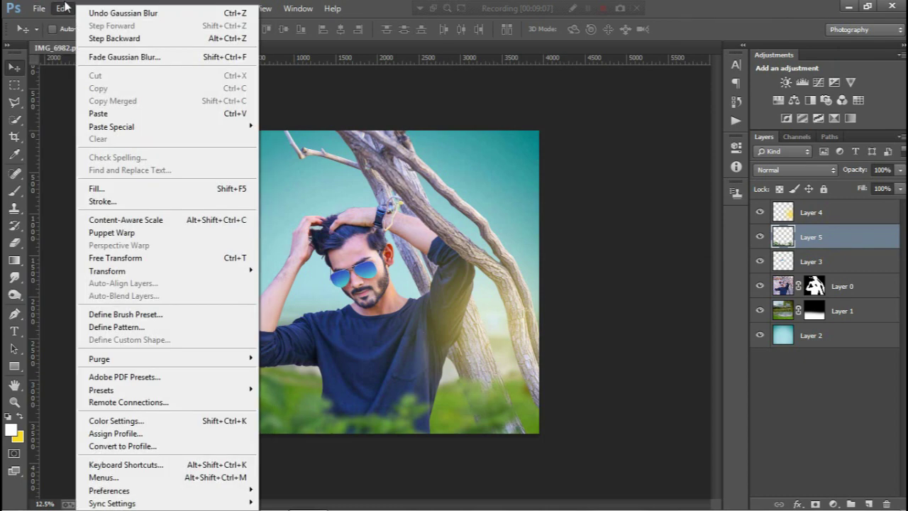
click(343, 191)
Shift the foliage hue by about −9 and move Layer 5 lower along the bottom
key(ctrl+u)
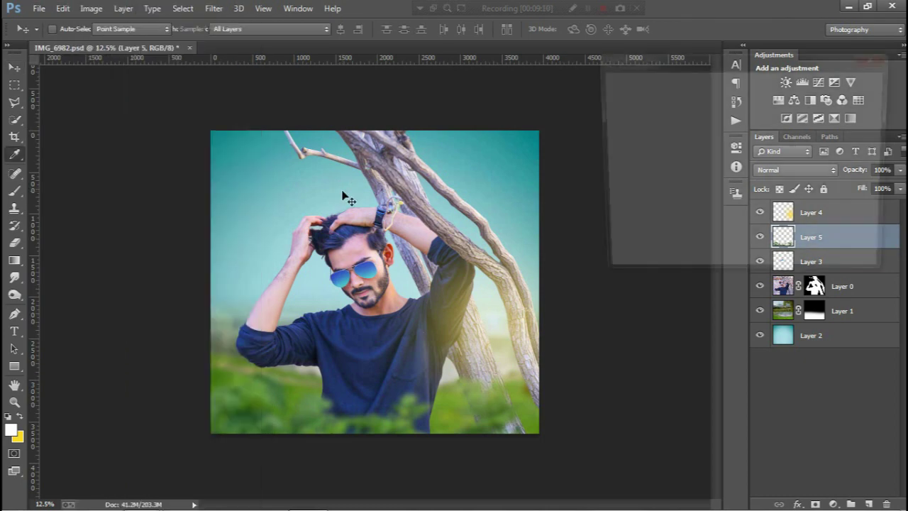
mouse_move(713, 149)
mouse_down()
mouse_move(725, 159)
mouse_move(683, 178)
mouse_move(707, 172)
mouse_up()
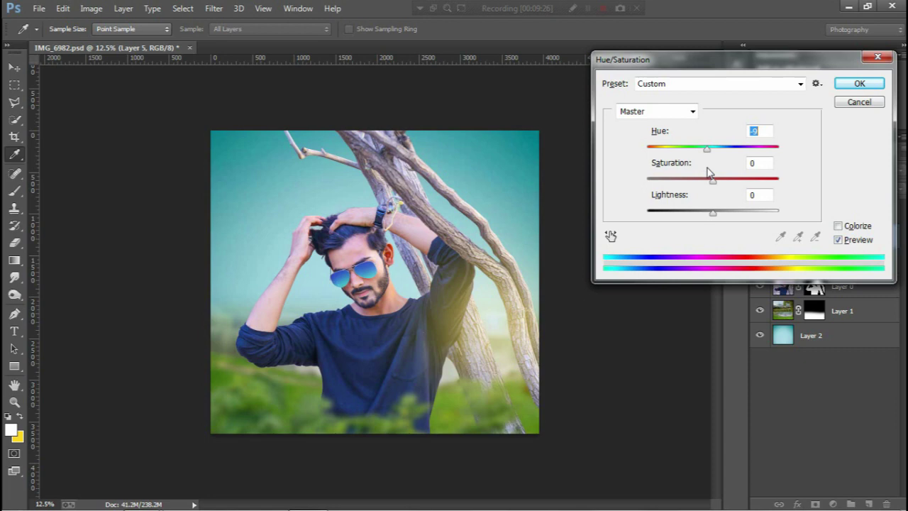
click(849, 88)
key(v)
mouse_move(425, 416)
mouse_down()
mouse_move(417, 428)
mouse_move(462, 434)
mouse_move(318, 432)
mouse_move(524, 444)
mouse_move(543, 419)
mouse_move(480, 405)
mouse_move(420, 431)
mouse_move(391, 420)
mouse_move(400, 423)
mouse_up()
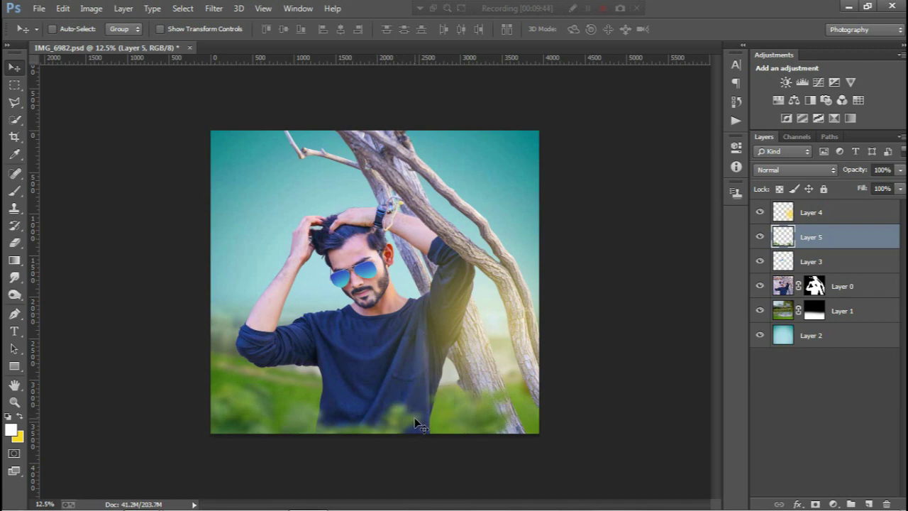
Tilt the blurred foliage on Layer 5 by about 5° and raise it slightly
key(ctrl+t)
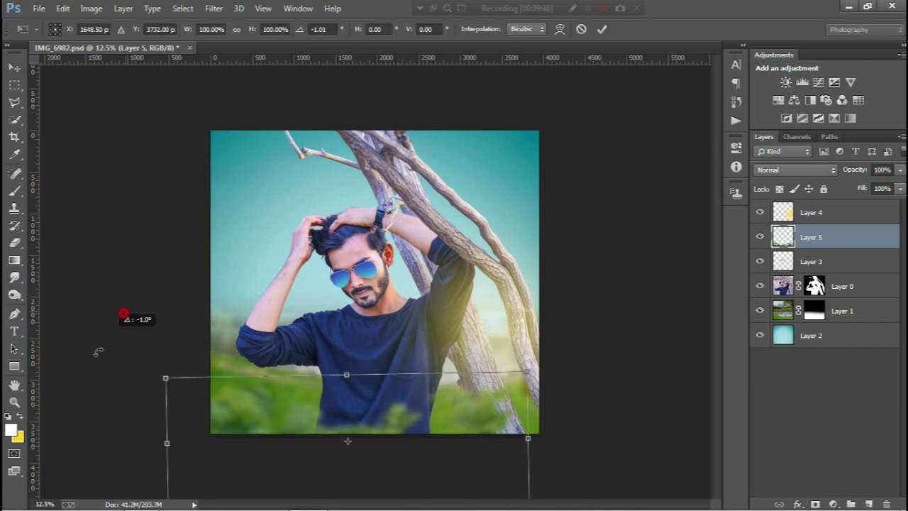
drag(121, 314, 619, 409)
drag(487, 417, 487, 405)
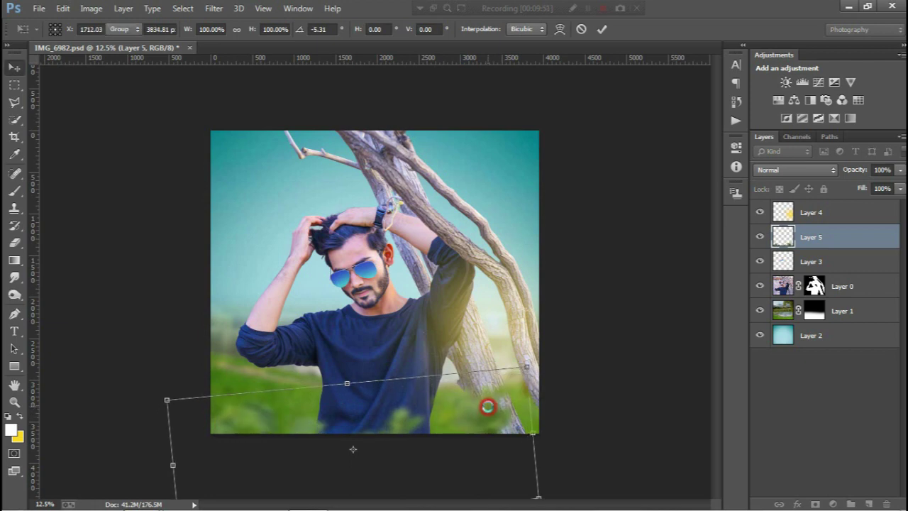
double_click(543, 442)
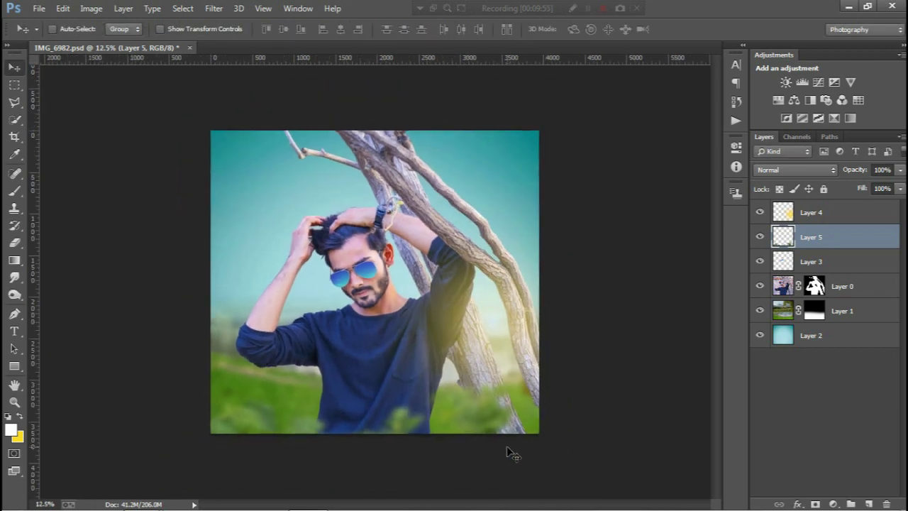
drag(486, 412, 482, 401)
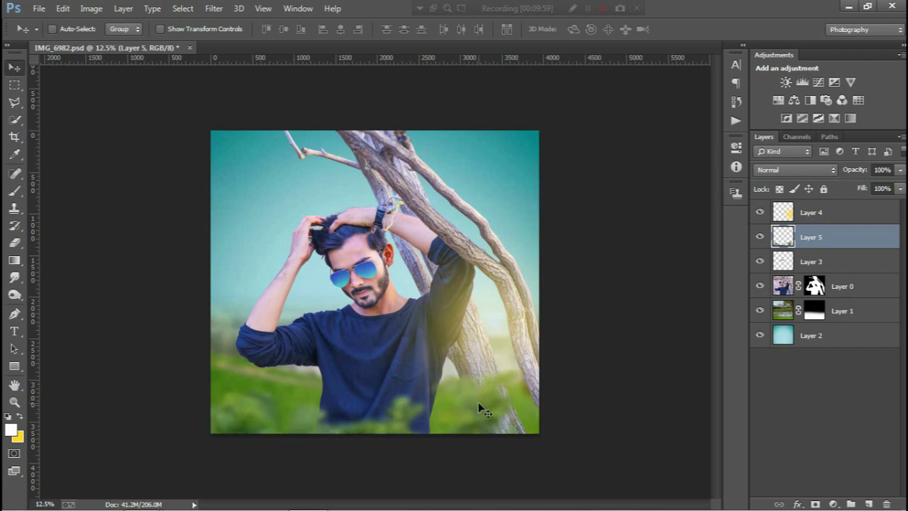
Flip the foliage vertically, rotate it to about −8.56°, nudge it into place and commit
key(ctrl+t)
drag(595, 330, 604, 395)
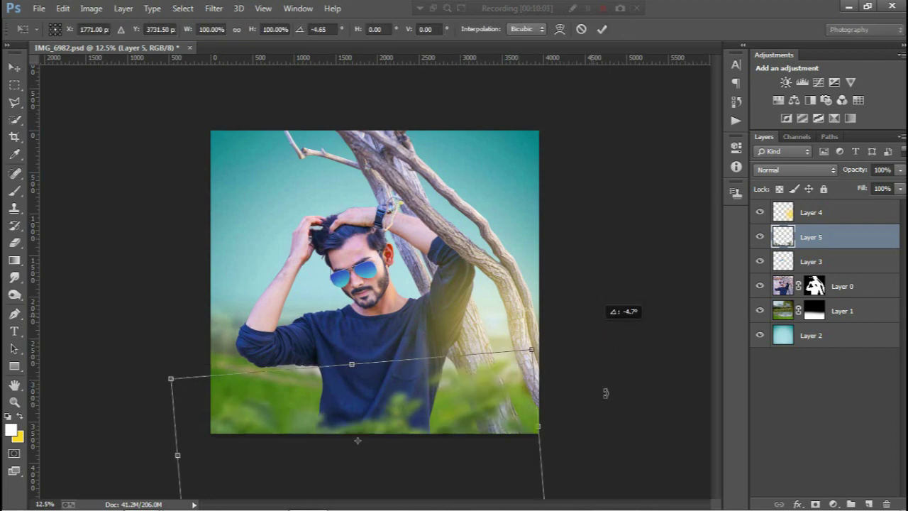
right_click(425, 420)
click(452, 409)
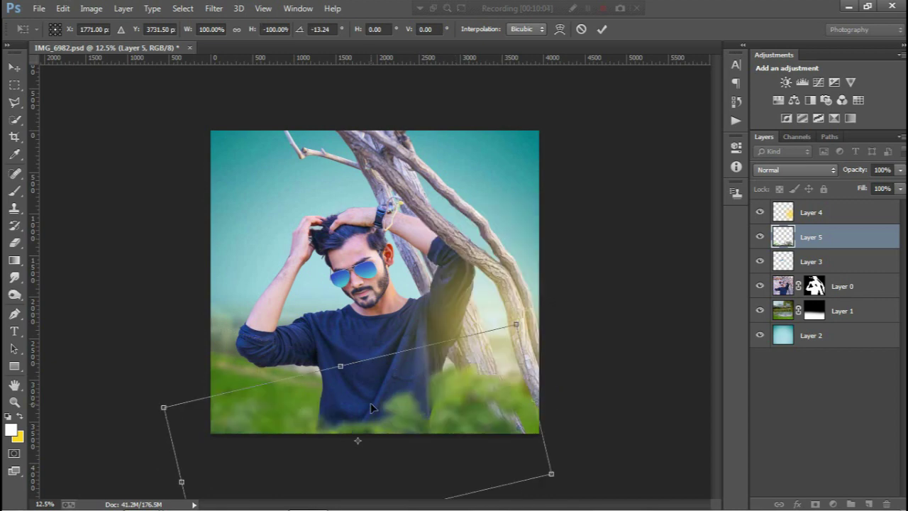
drag(384, 377, 395, 385)
mouse_move(556, 333)
mouse_down()
mouse_move(571, 381)
mouse_move(574, 374)
mouse_up()
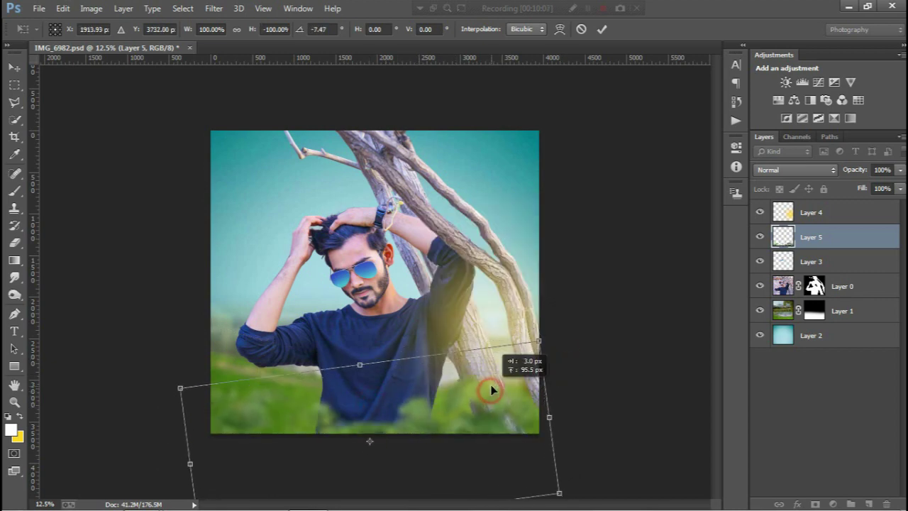
drag(492, 385, 498, 401)
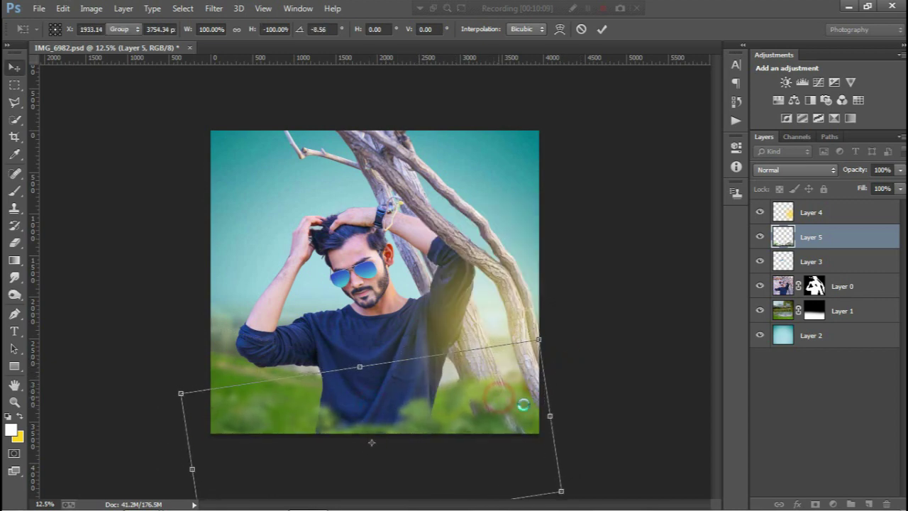
key(Return)
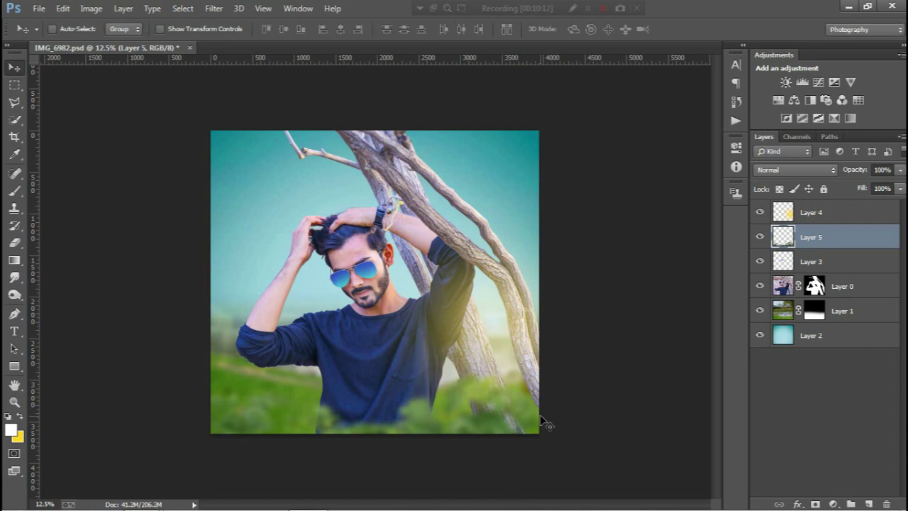
key(ctrl+minus)
key(ctrl+plus)
key(ctrl+plus)
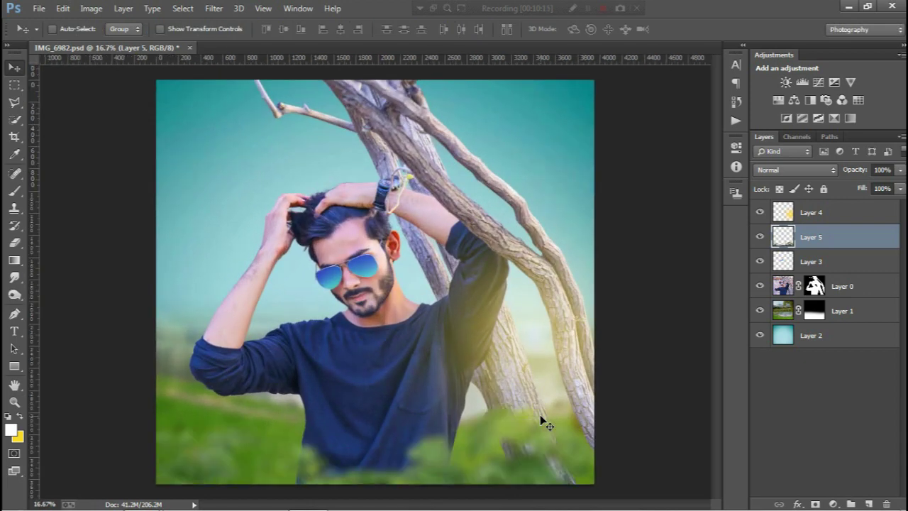
Compare the image with Layer 4's yellow glow hidden and shown, then drop its opacity from 68% to 60%
click(805, 212)
click(760, 214)
click(759, 214)
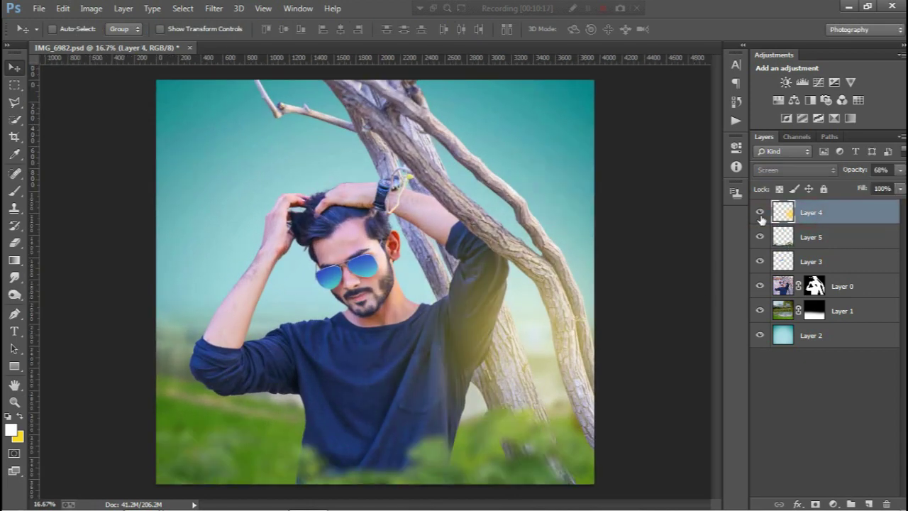
click(760, 213)
click(760, 213)
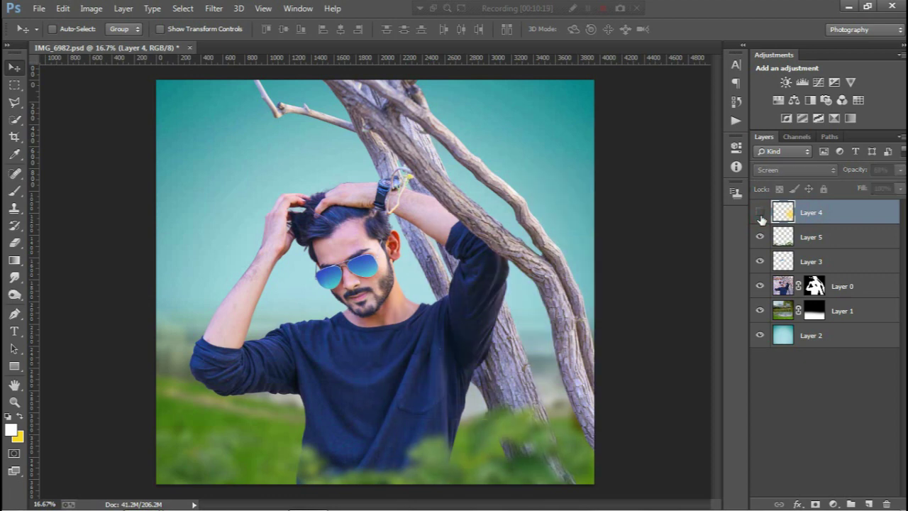
click(760, 214)
drag(855, 171, 850, 173)
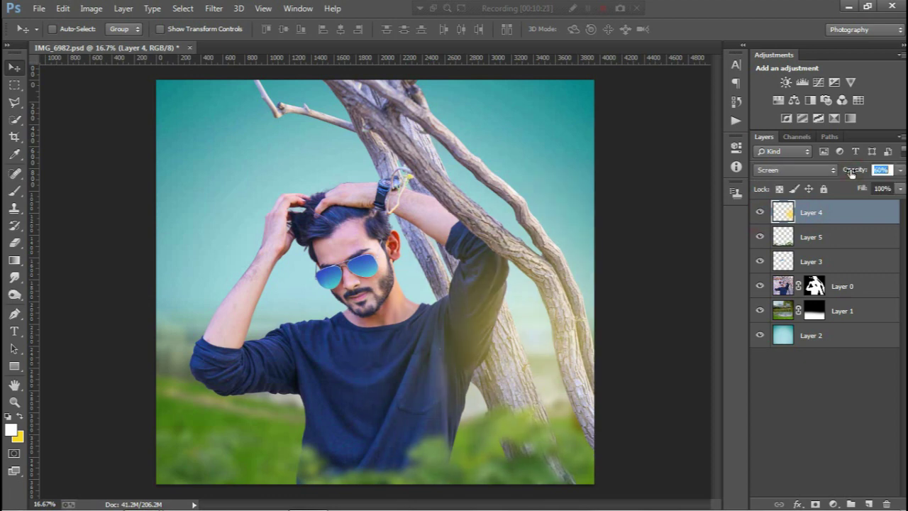
key(ctrl+minus)
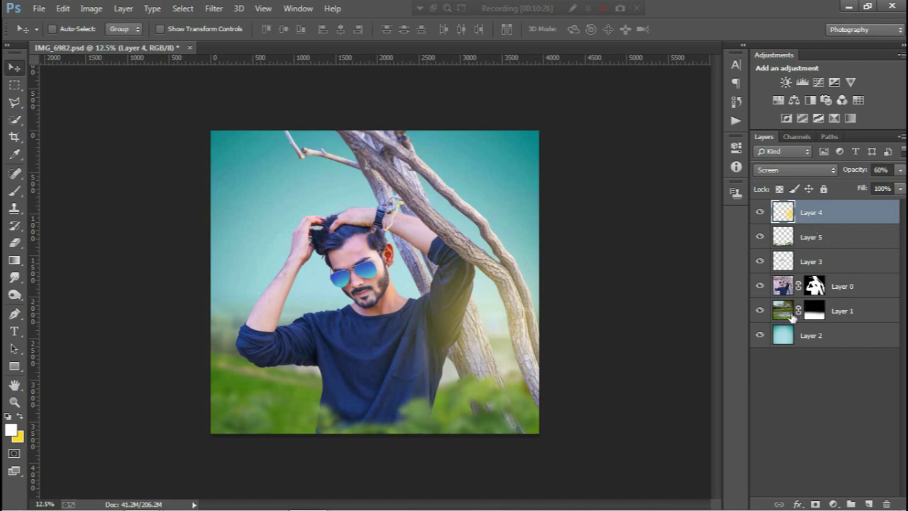
Apply a Hue/Saturation hue shift of about +5 to the grass landscape on Layer 1
click(792, 312)
key(ctrl+u)
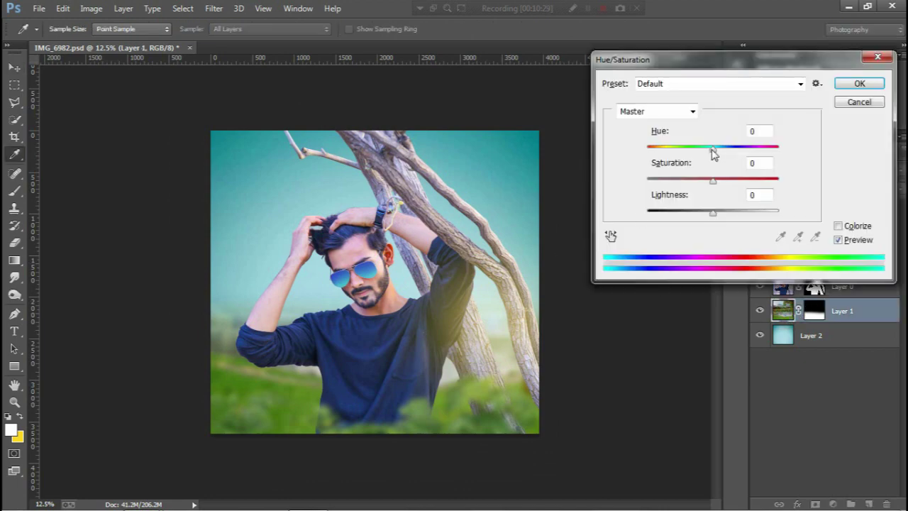
mouse_move(712, 150)
mouse_down()
mouse_move(740, 151)
mouse_move(701, 171)
mouse_move(719, 155)
mouse_up()
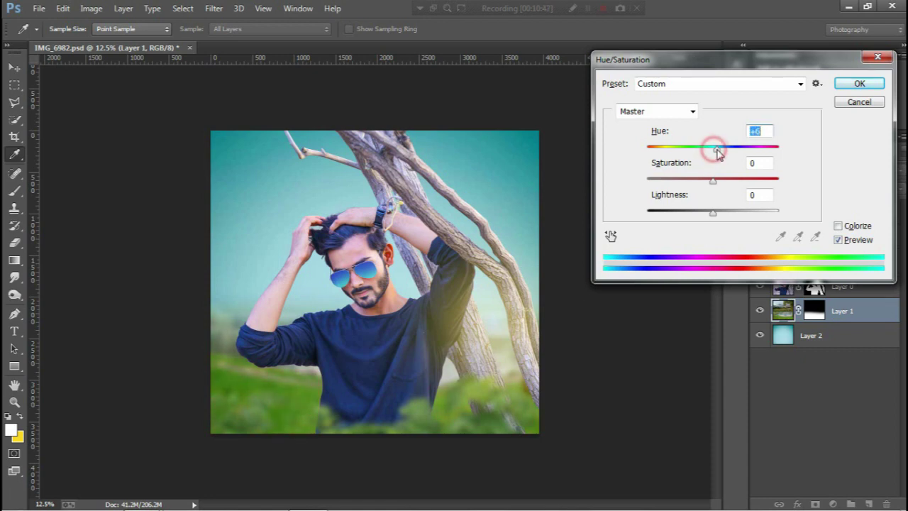
click(859, 84)
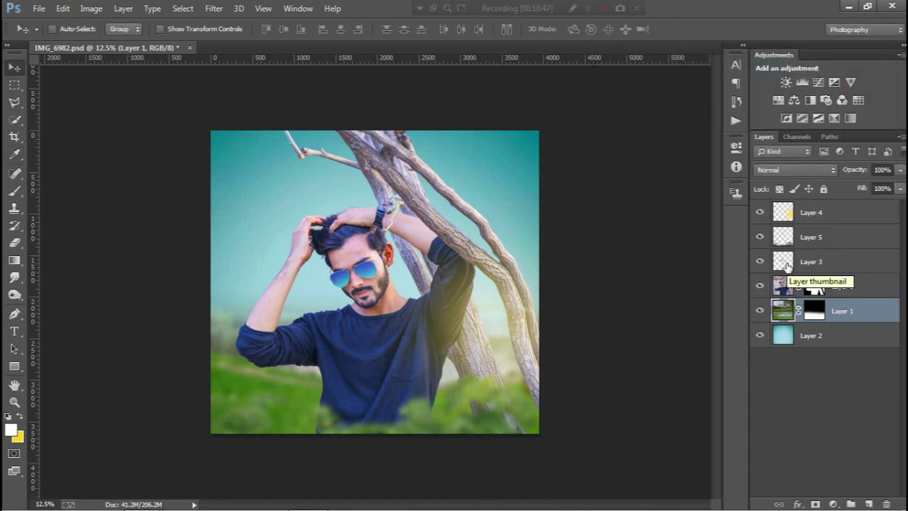
Zoom in on the man's face, select Layer 0 and choose the Burn tool
key(ctrl+plus)
key(ctrl+plus)
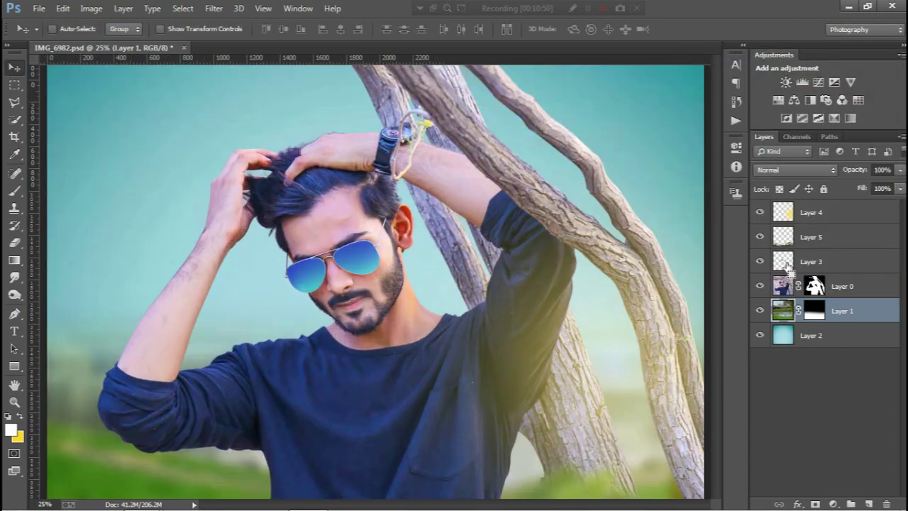
key(ctrl+plus)
key(ctrl+plus)
scroll(715, 293, up, 5)
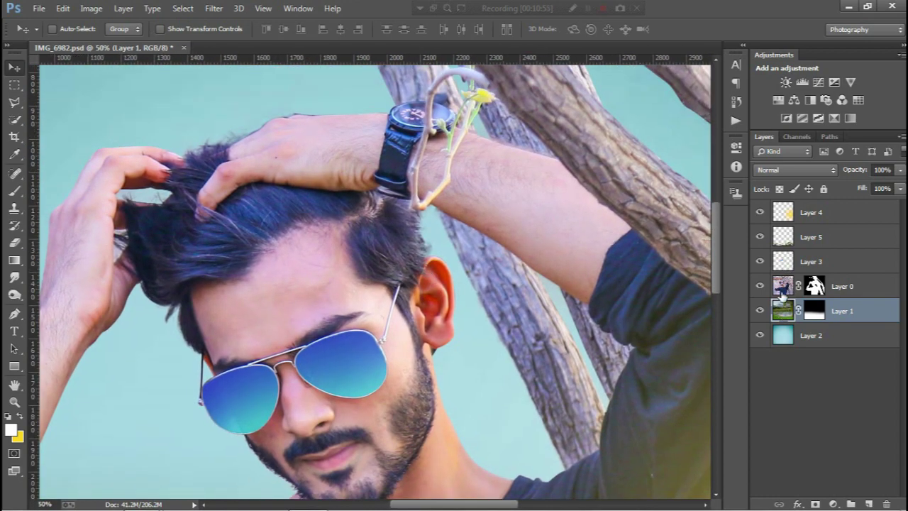
click(782, 295)
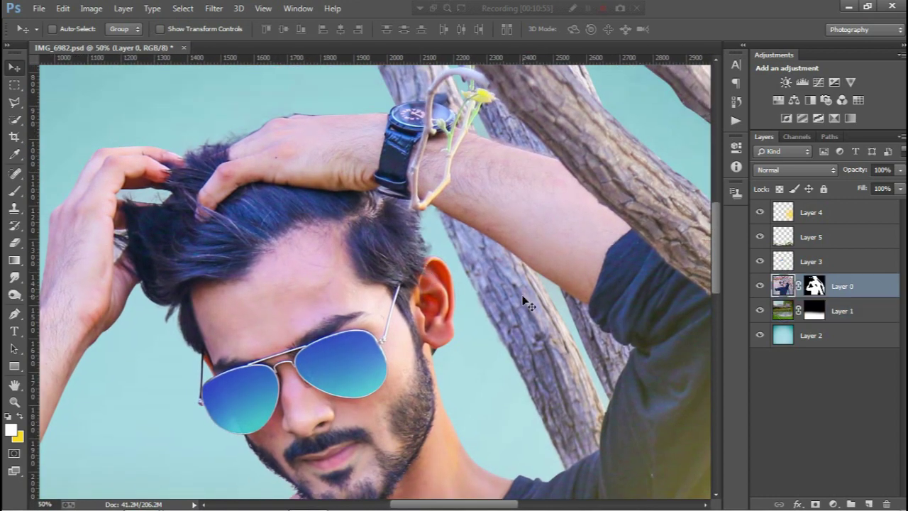
click(14, 294)
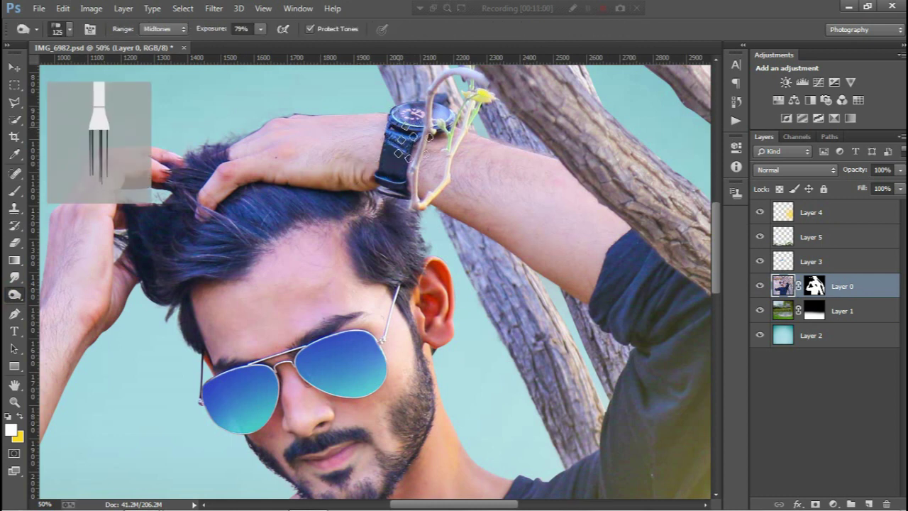
right_click(406, 129)
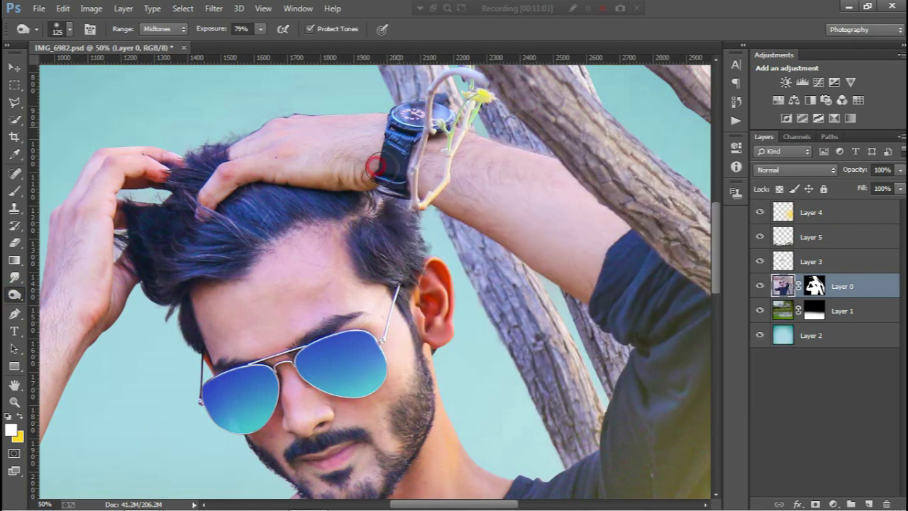
click(372, 165)
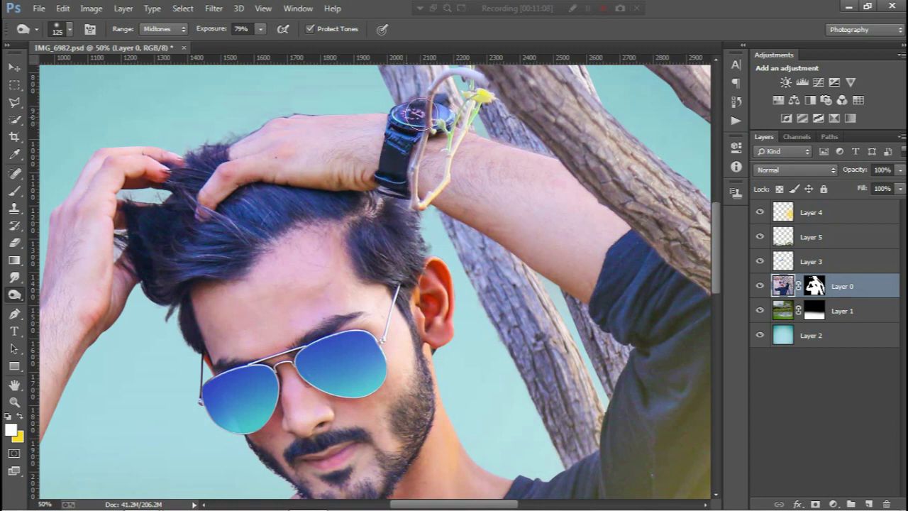
Burn the hair on the left side, behind the ear and at the top
drag(281, 212, 222, 237)
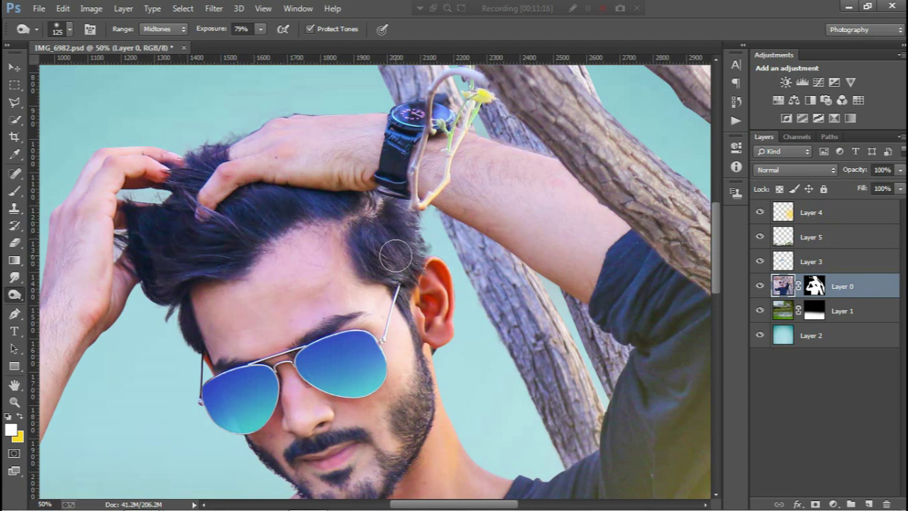
drag(397, 255, 411, 216)
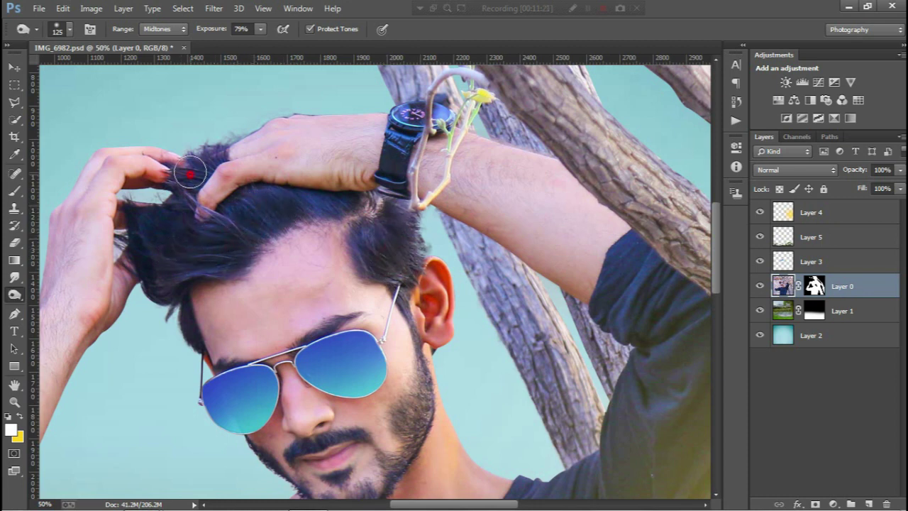
drag(191, 171, 207, 154)
mouse_move(186, 265)
mouse_down()
mouse_move(229, 233)
mouse_move(219, 219)
mouse_up()
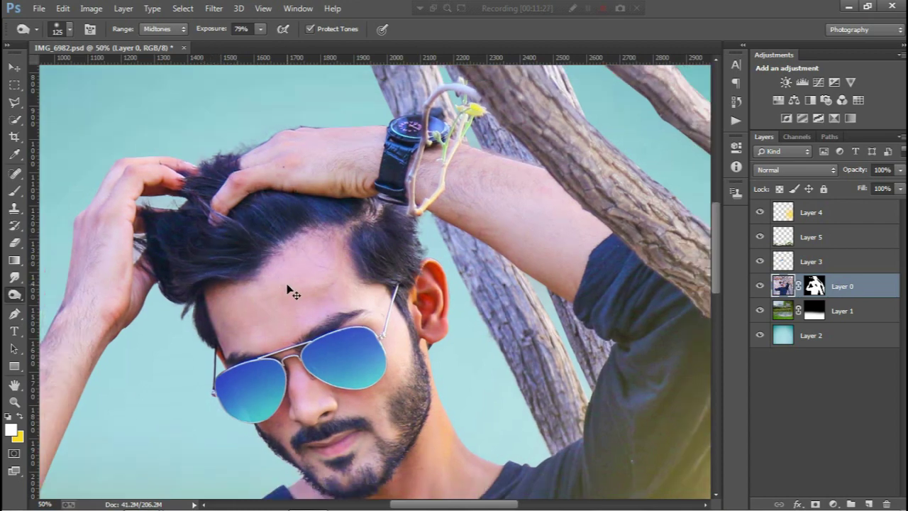
Set the Burn brush to size 70 and 44% exposure, darken the hair near the temple, then view the whole image
key(ctrl+plus)
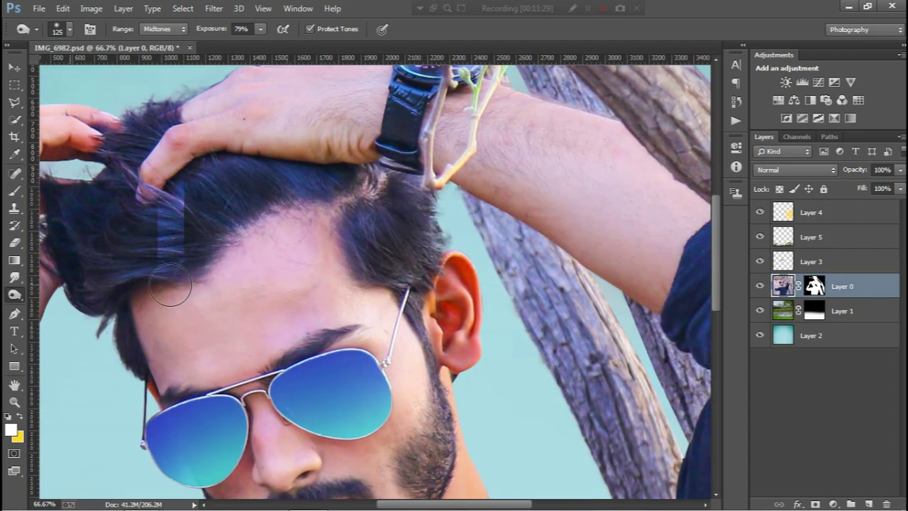
key(bracketleft)
key(bracketleft)
key(bracketleft)
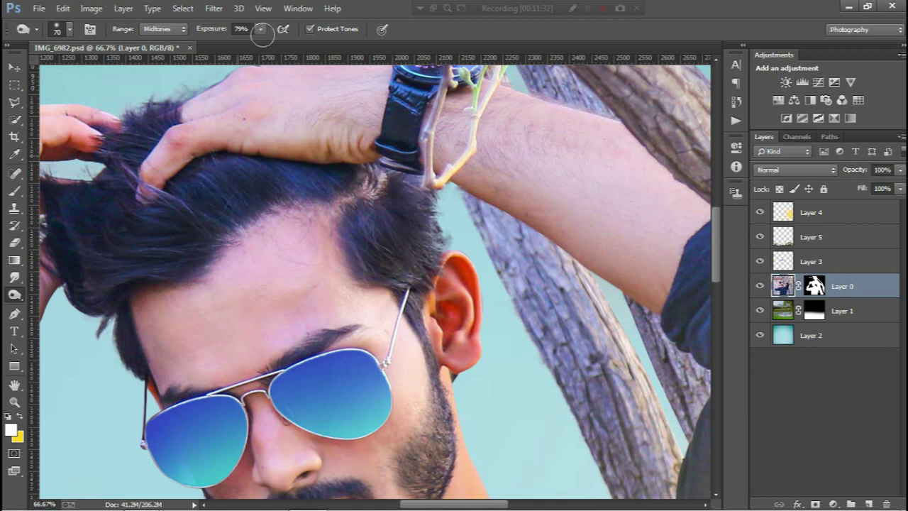
click(260, 29)
click(317, 194)
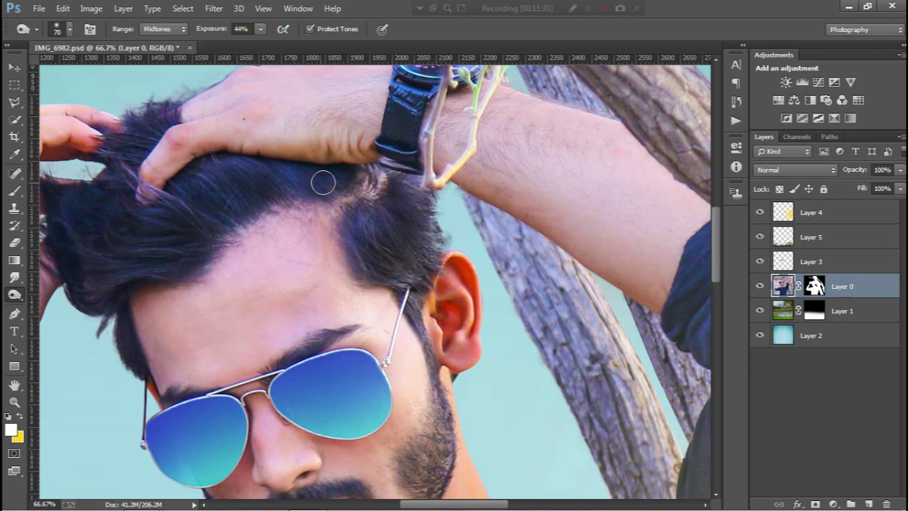
click(301, 181)
click(347, 243)
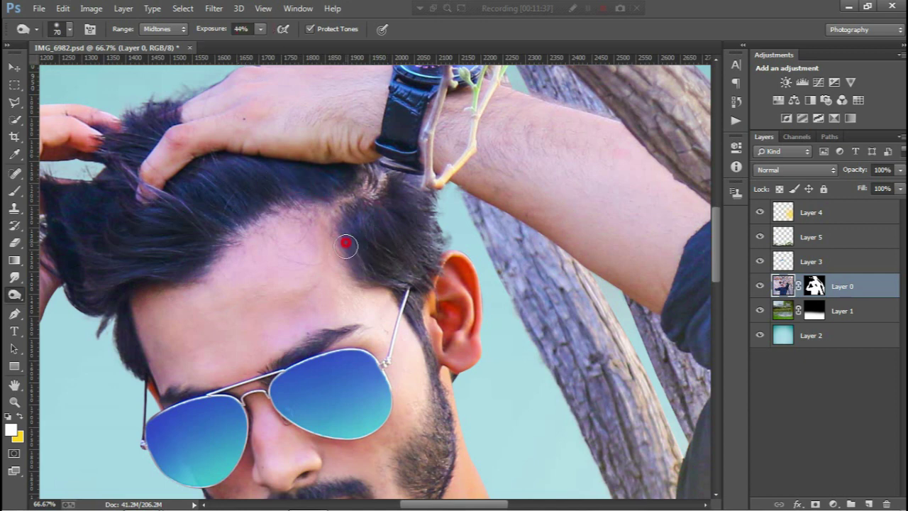
key(ctrl+minus)
key(ctrl+minus)
key(ctrl+minus)
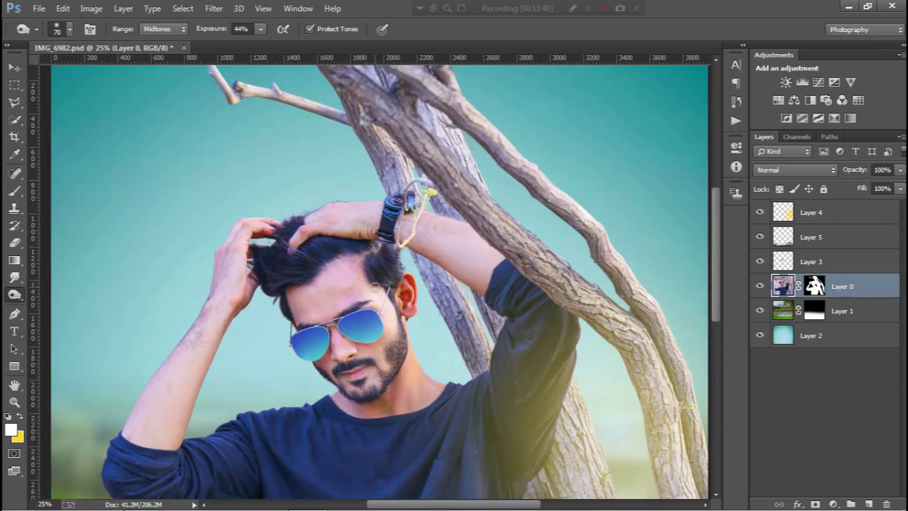
key(ctrl+minus)
key(ctrl+plus)
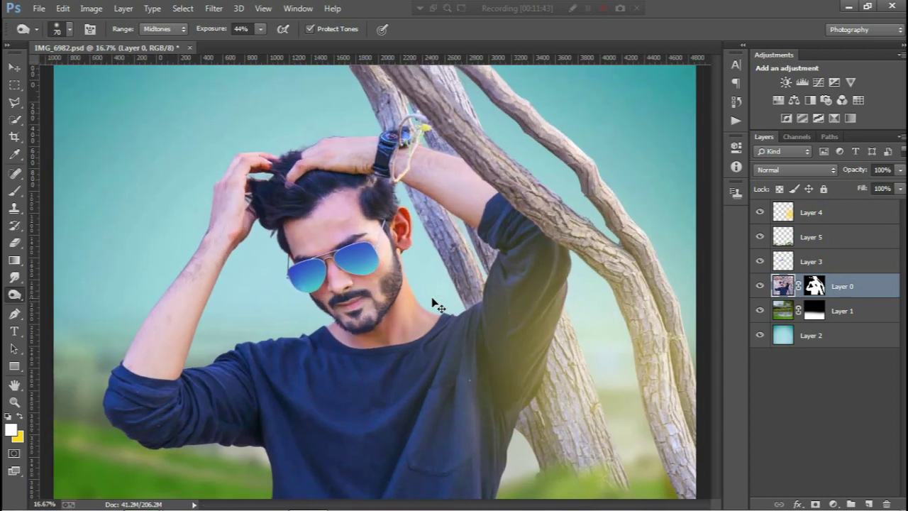